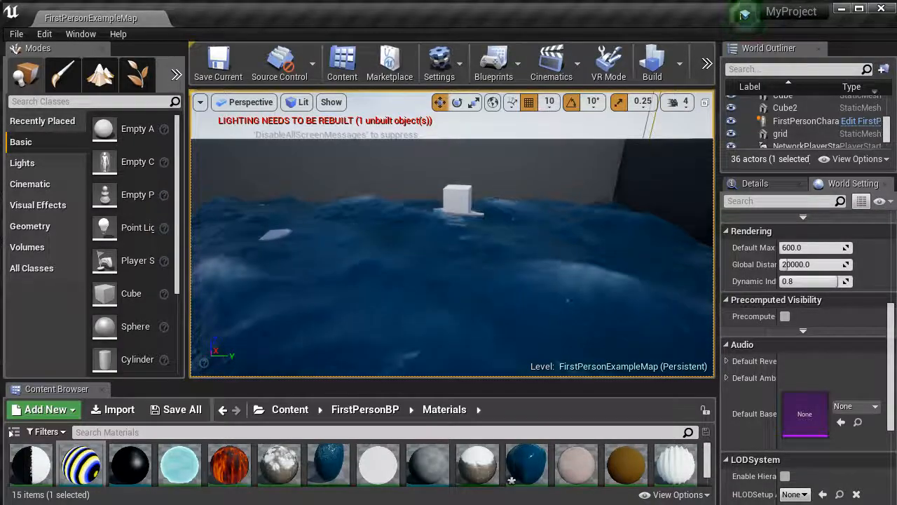
- Switch to the browser to view the "GAT #67: Stylized VFX in RIME 2.0 - Water Edition" video page, and move it away again
drag(575, 503, 390, 195)
drag(406, 231, 390, 16)
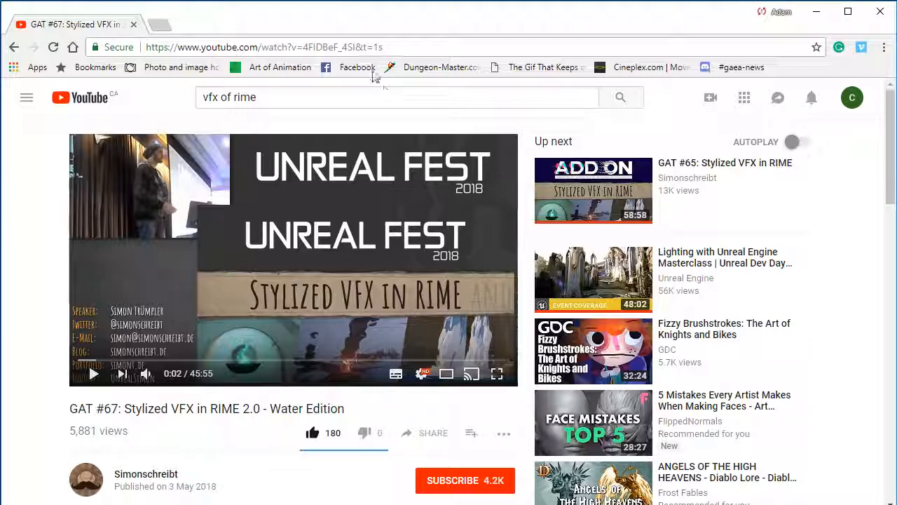
drag(358, 21, 896, 343)
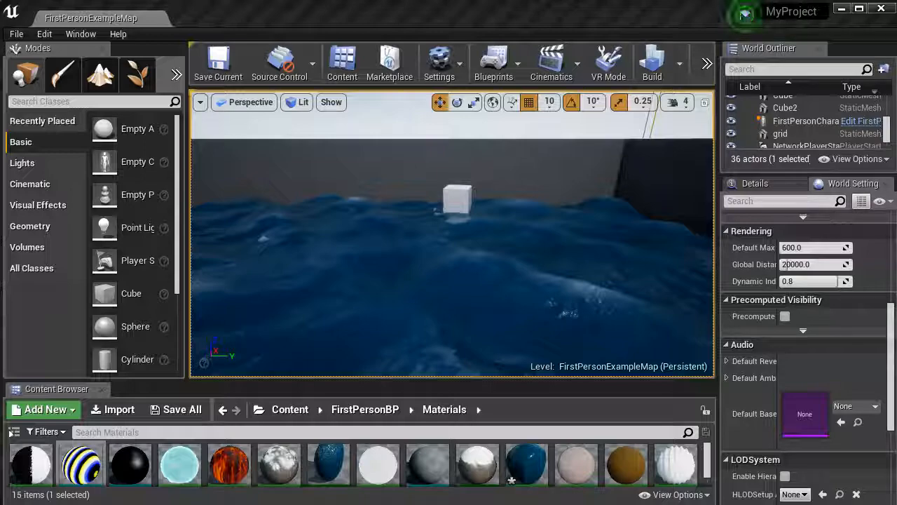
- Switch to the browser with GPU Gems Chapter 1 and examine the wave parameters in section 1.2.1, Selecting the Waves
drag(589, 504, 600, 415)
drag(591, 480, 554, 20)
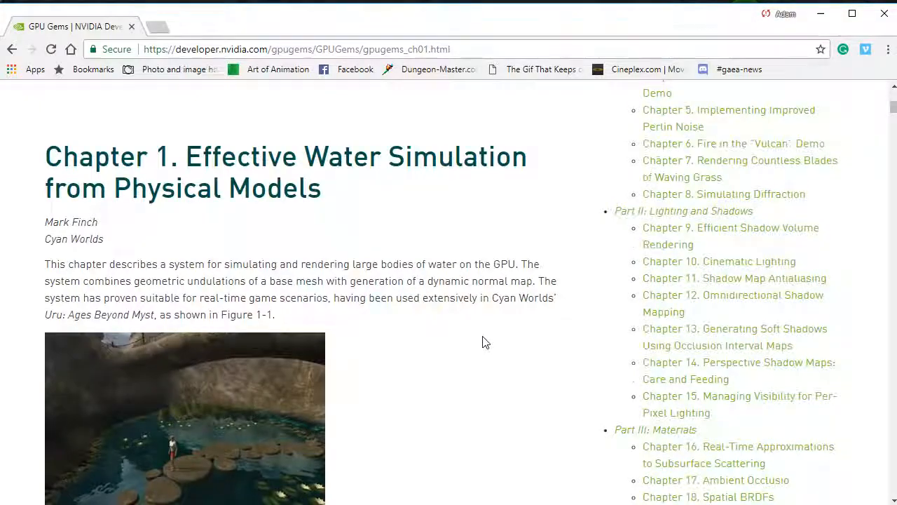
scroll(482, 341, down, 15)
scroll(483, 340, down, 7)
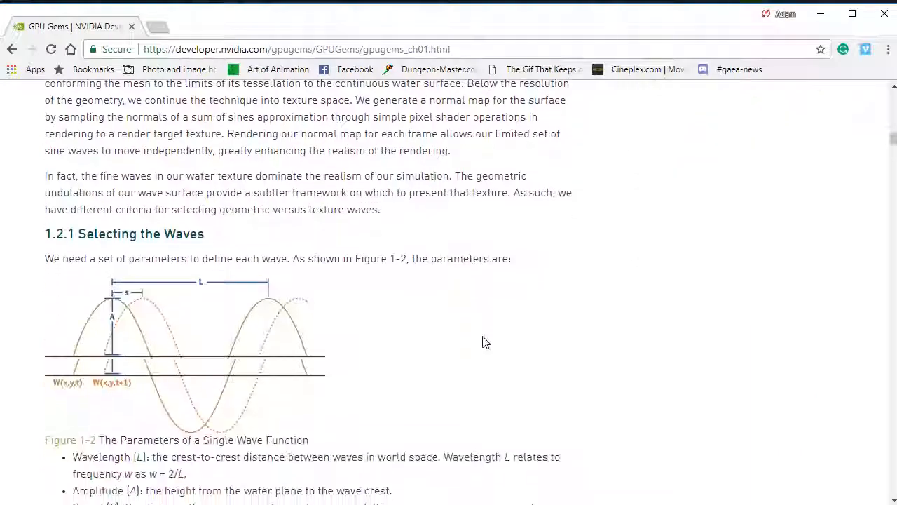
scroll(483, 341, up, 1)
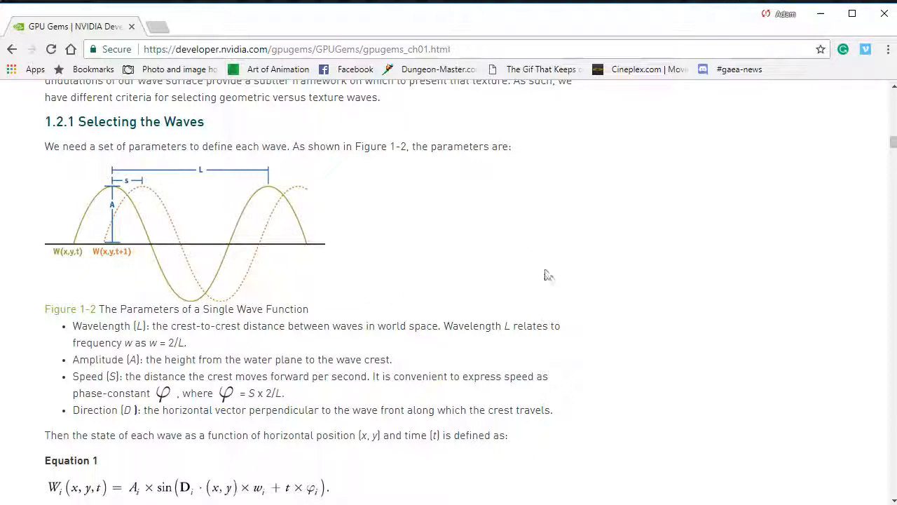
- Read through the chapter's wave, binormal, tangent and normal equations as far as Figure 1-3, Various Wave Shapes
scroll(543, 265, down, 5)
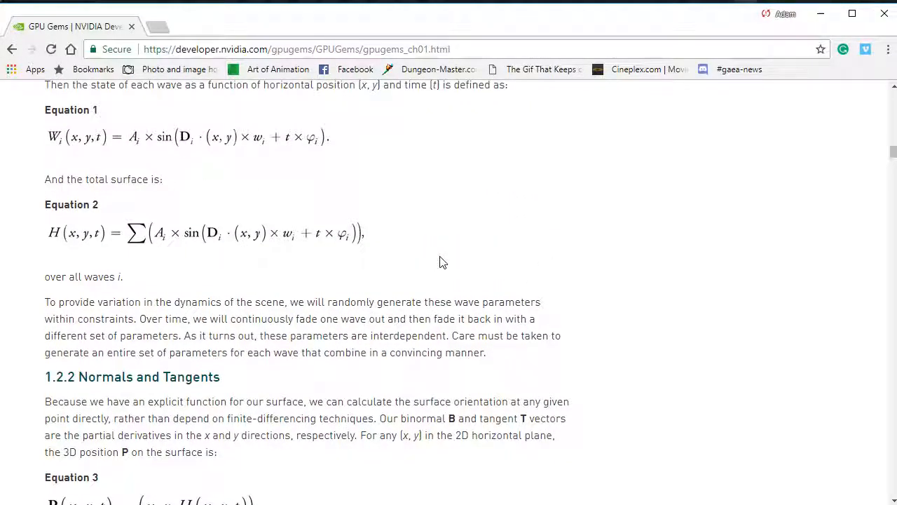
scroll(439, 262, down, 8)
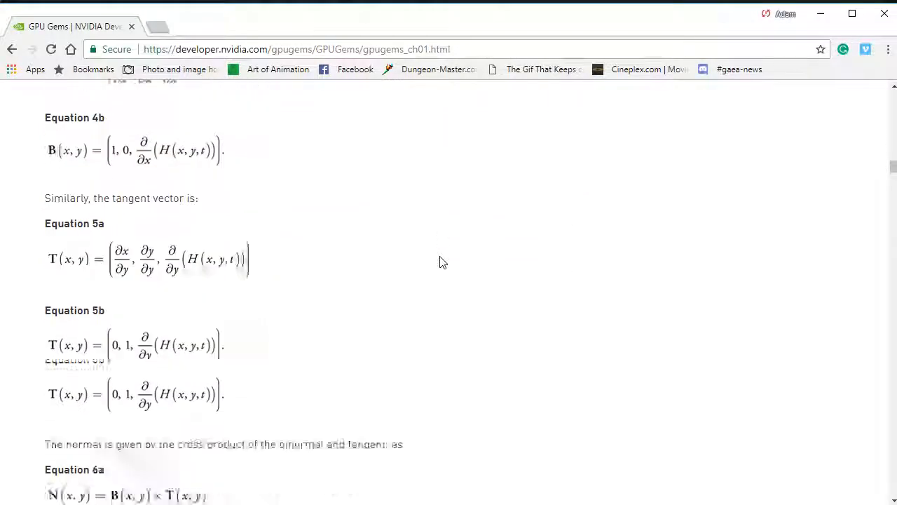
scroll(440, 262, down, 1)
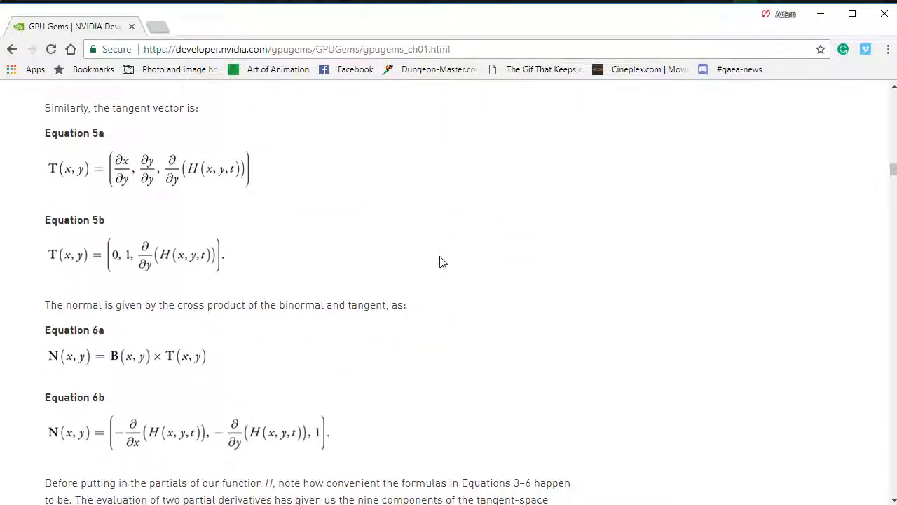
scroll(439, 262, down, 7)
scroll(442, 262, down, 2)
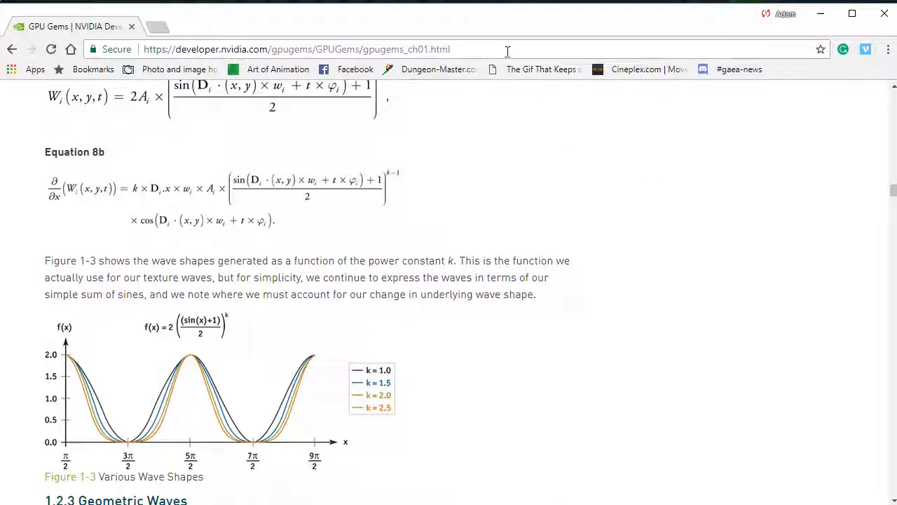
- Switch to the Unreal material editor with the gersnerWaves function and examine the waveDirection group up to its Dot node
drag(507, 16, 507, 504)
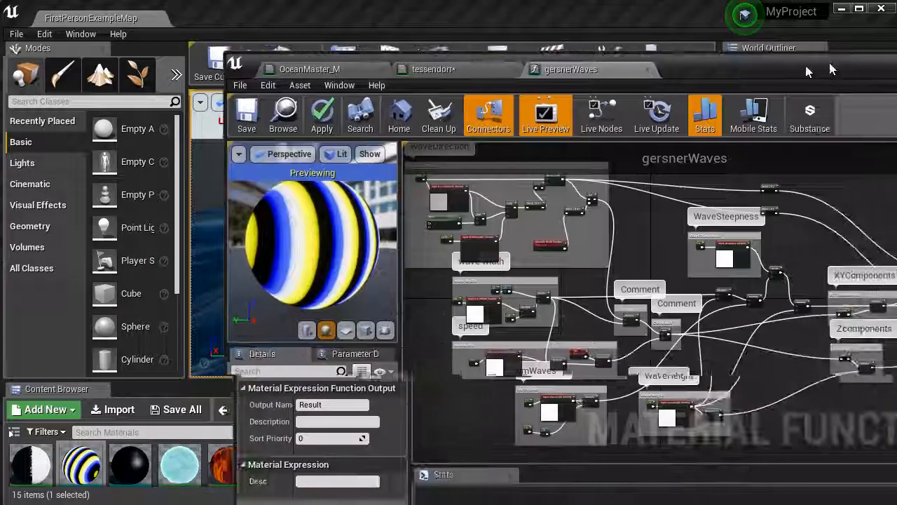
drag(806, 66, 610, 13)
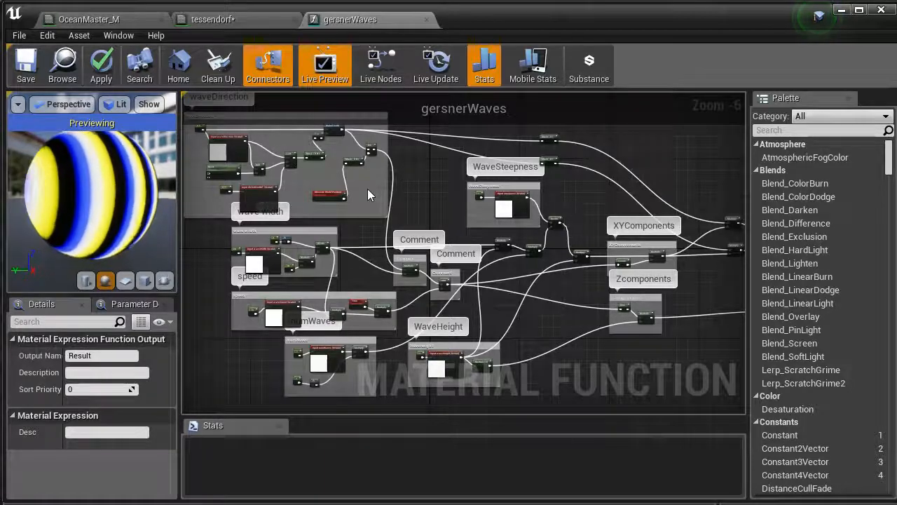
right_drag(367, 189, 428, 270)
scroll(383, 242, up, 2)
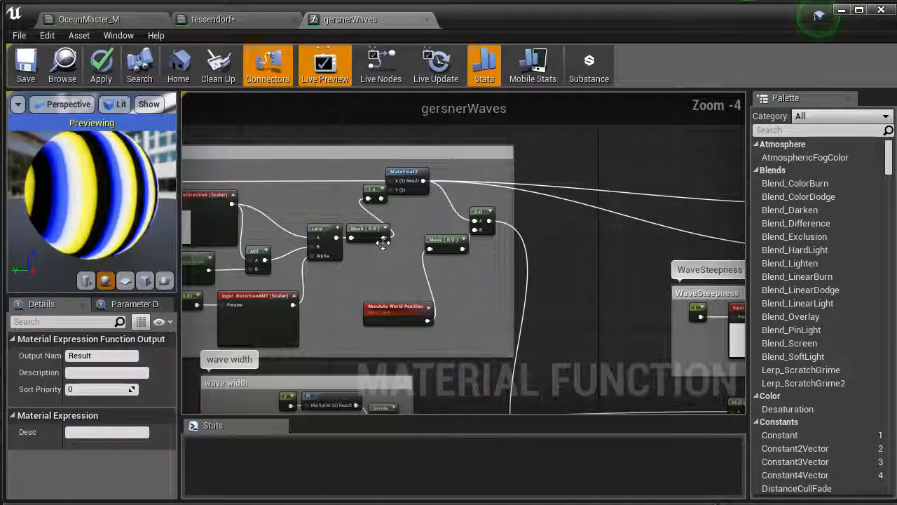
scroll(382, 242, up, 2)
right_drag(383, 242, 539, 285)
scroll(595, 285, down, 1)
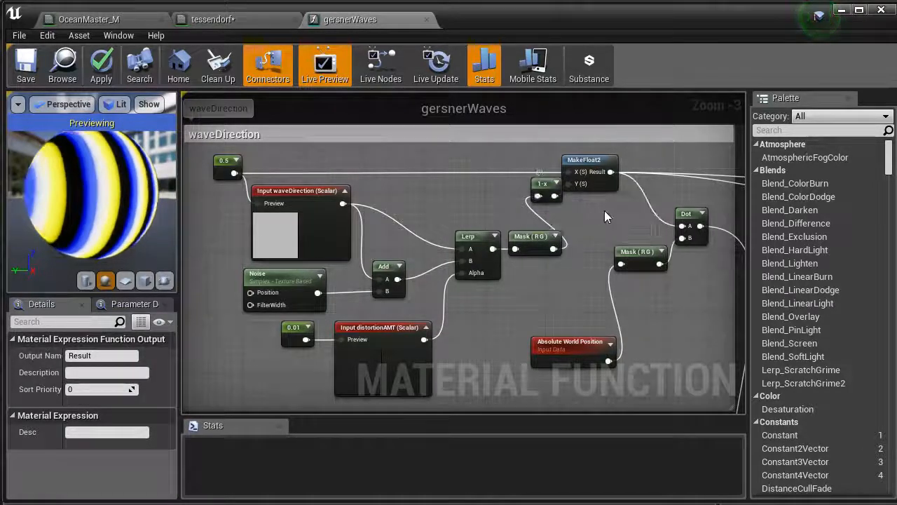
right_drag(604, 210, 466, 185)
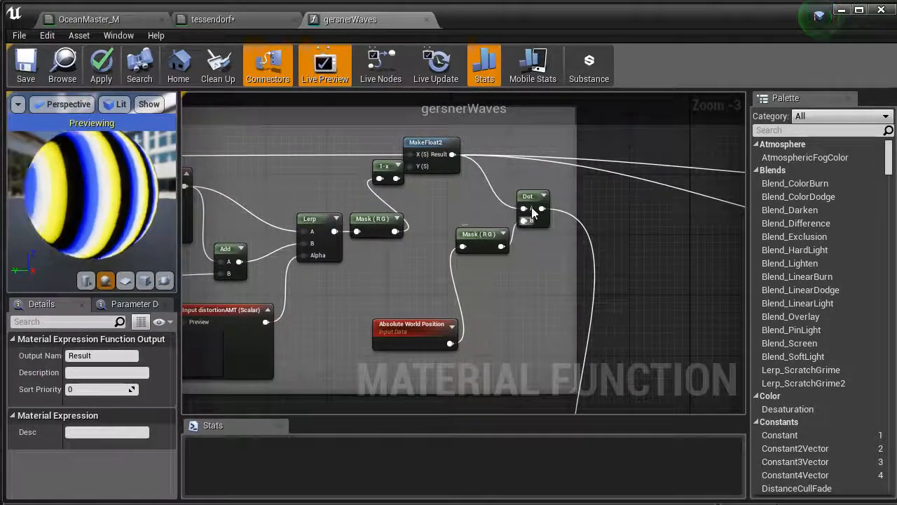
- Examine the wave width group, from the waveWidth input and Pi node to the Divide node
right_drag(524, 296, 582, 163)
scroll(572, 236, down, 2)
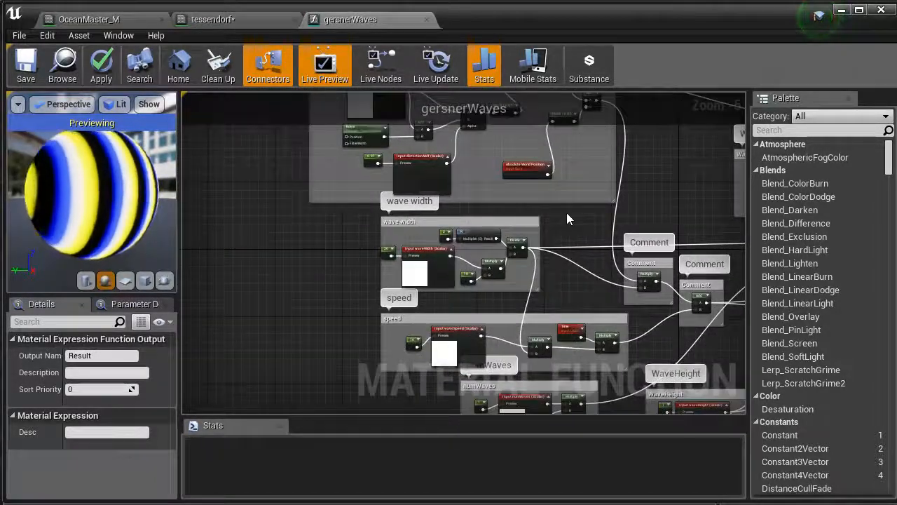
scroll(567, 213, up, 2)
scroll(560, 245, up, 2)
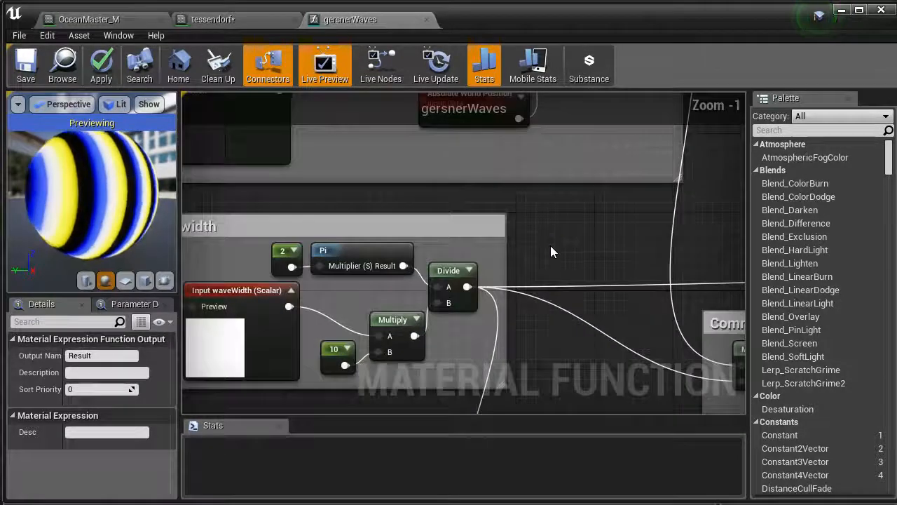
right_drag(551, 251, 674, 217)
scroll(693, 213, down, 2)
scroll(683, 217, up, 2)
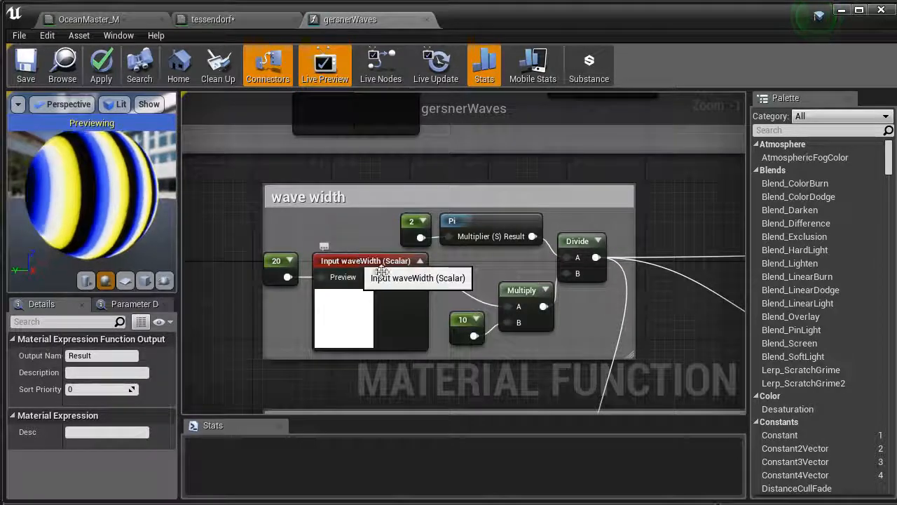
- Examine the speed group, following the waveSpeed input and wave width result through the Multiply nodes and Time
right_drag(598, 305, 471, 335)
scroll(529, 329, down, 4)
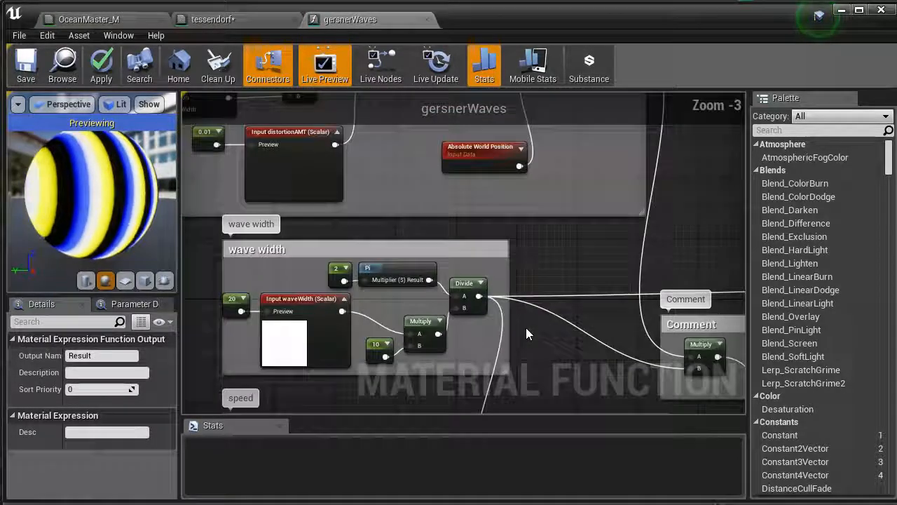
right_drag(533, 332, 535, 212)
scroll(503, 240, up, 2)
scroll(522, 252, up, 2)
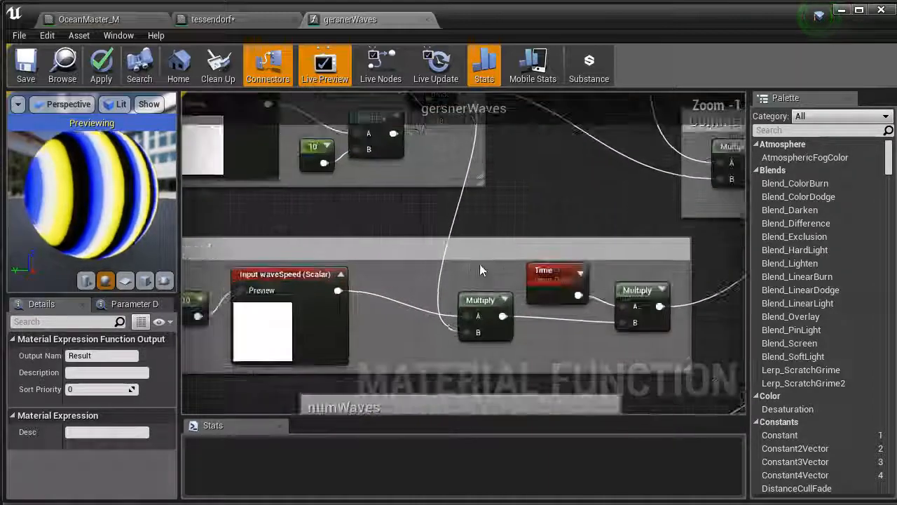
right_drag(481, 266, 538, 236)
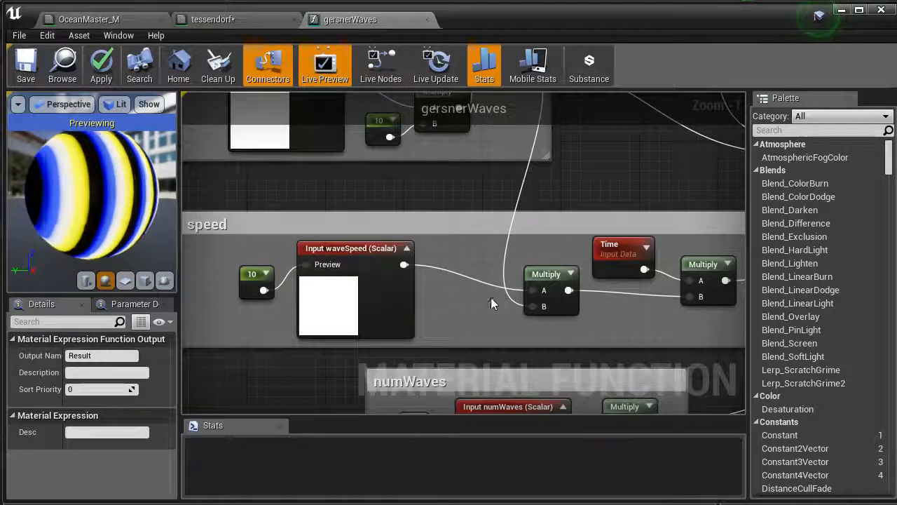
right_drag(491, 315, 467, 318)
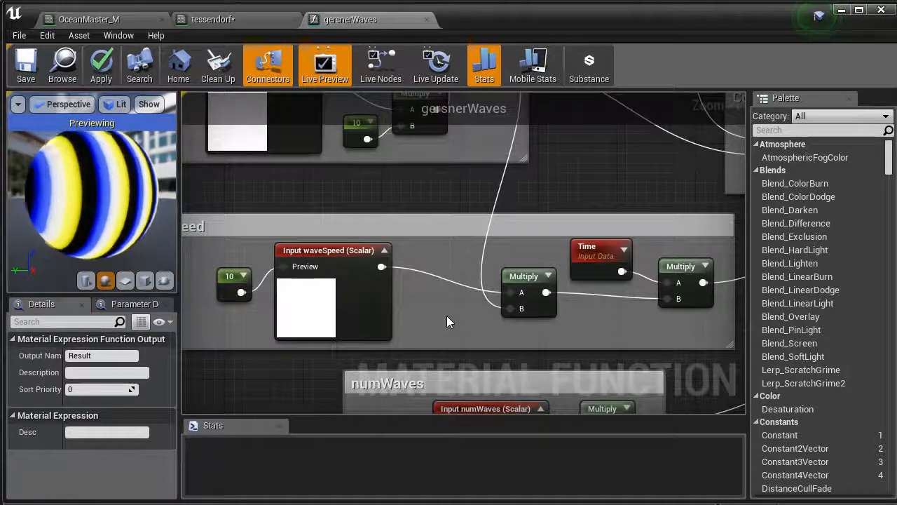
right_drag(446, 315, 366, 331)
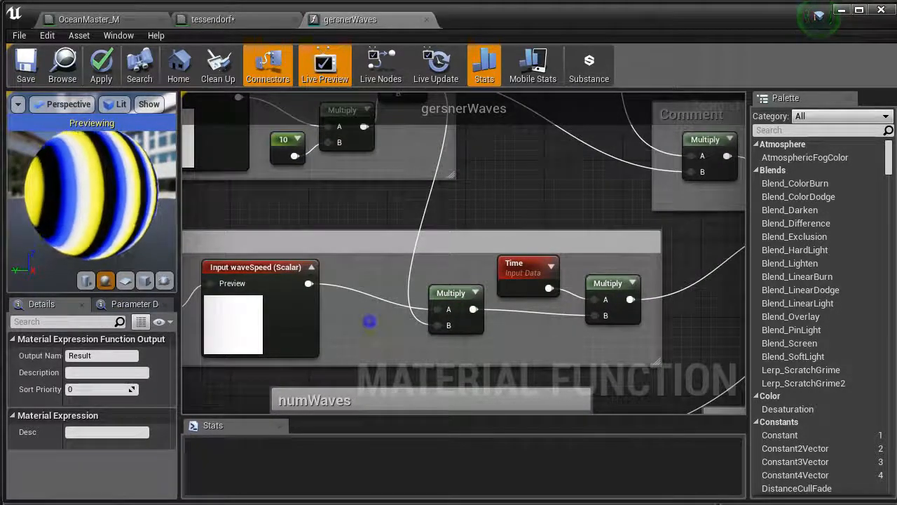
mouse_move(370, 319)
right_down()
mouse_move(414, 321)
mouse_move(354, 314)
right_up()
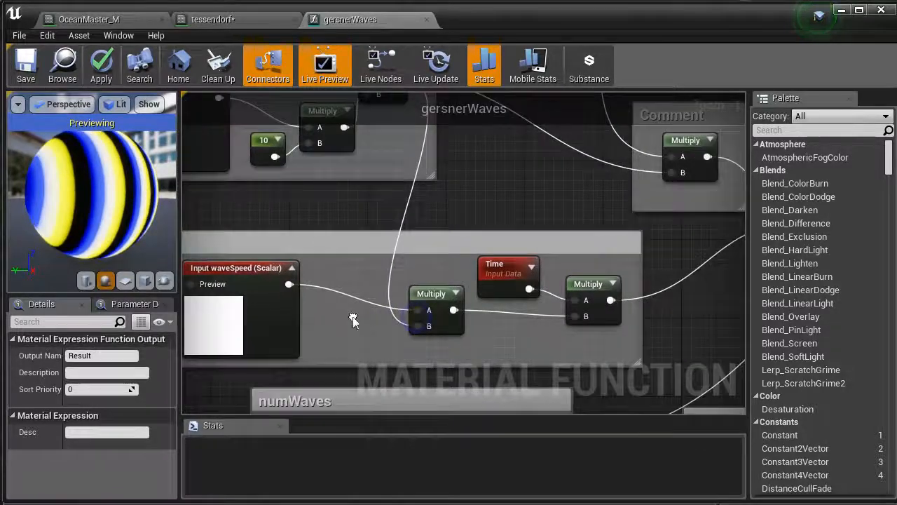
right_drag(368, 253, 546, 374)
right_drag(552, 254, 435, 148)
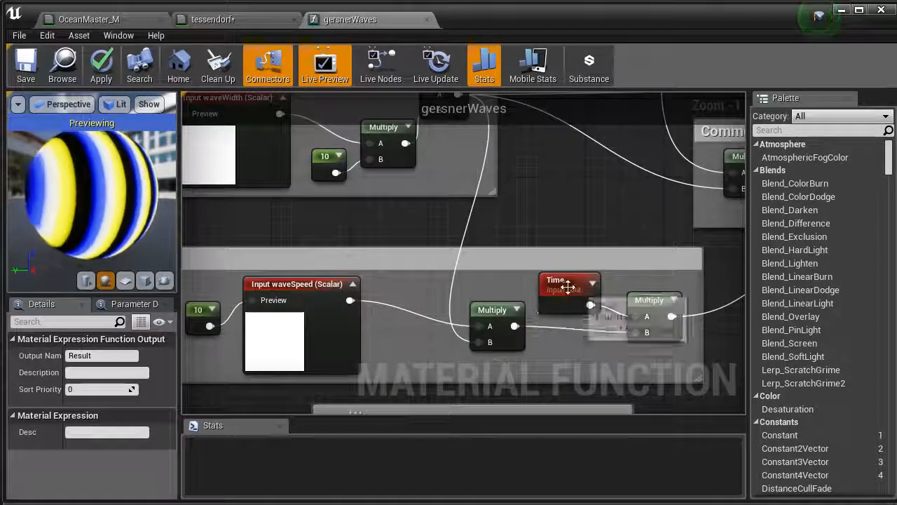
right_drag(596, 343, 489, 366)
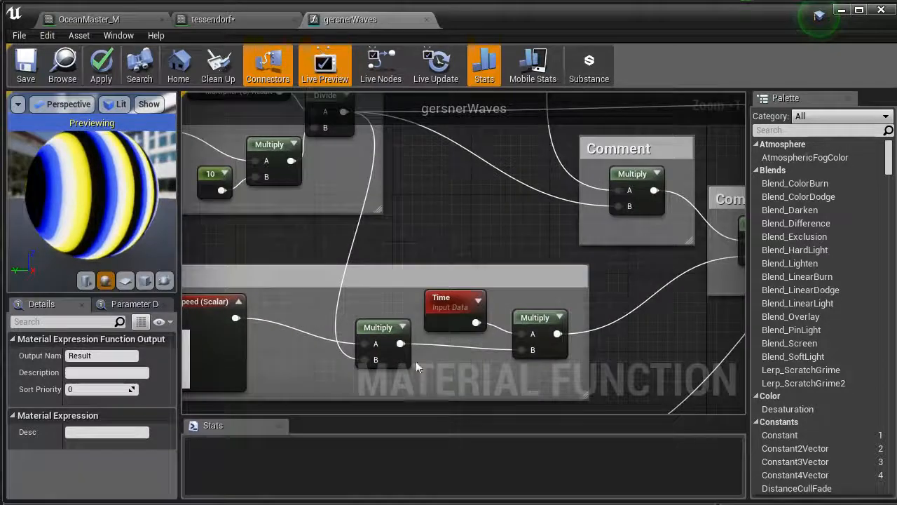
- Trace how the waveDirection, wave width and speed groups feed into the commented Multiply and Add nodes
scroll(450, 343, down, 2)
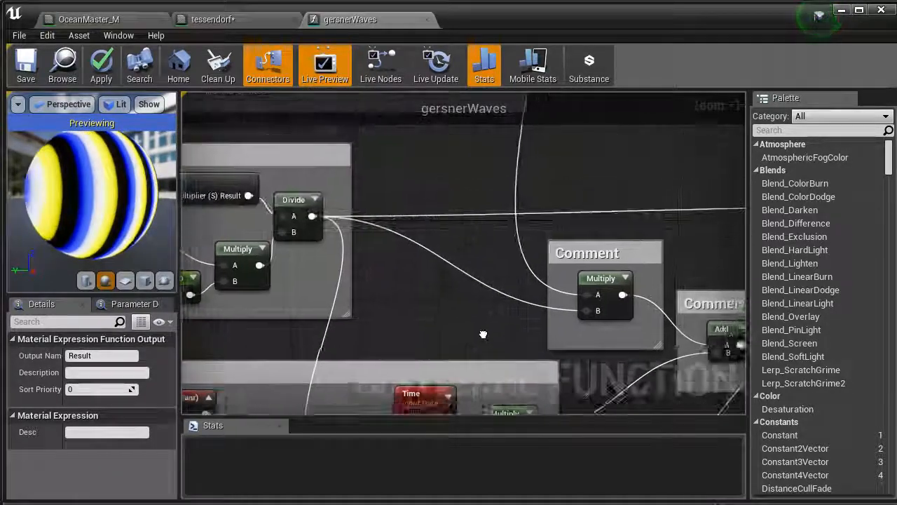
scroll(449, 327, down, 2)
right_drag(434, 292, 448, 349)
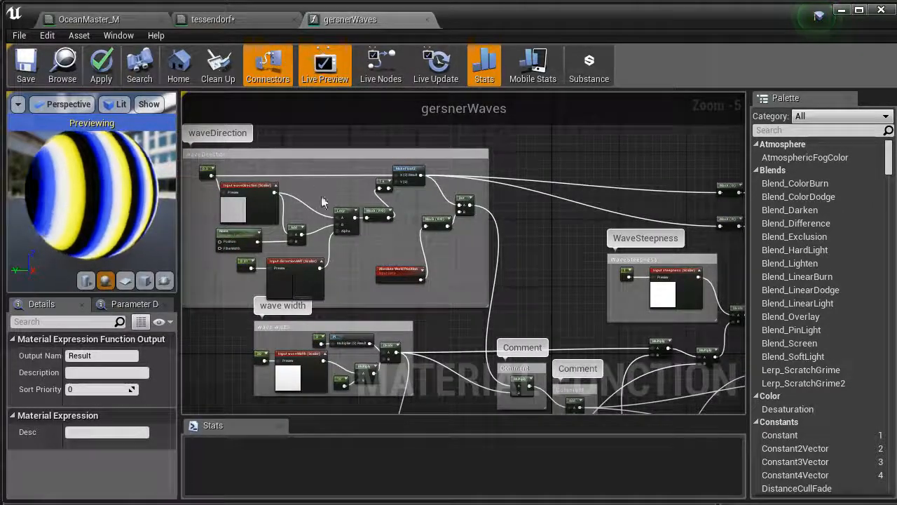
right_drag(406, 317, 391, 229)
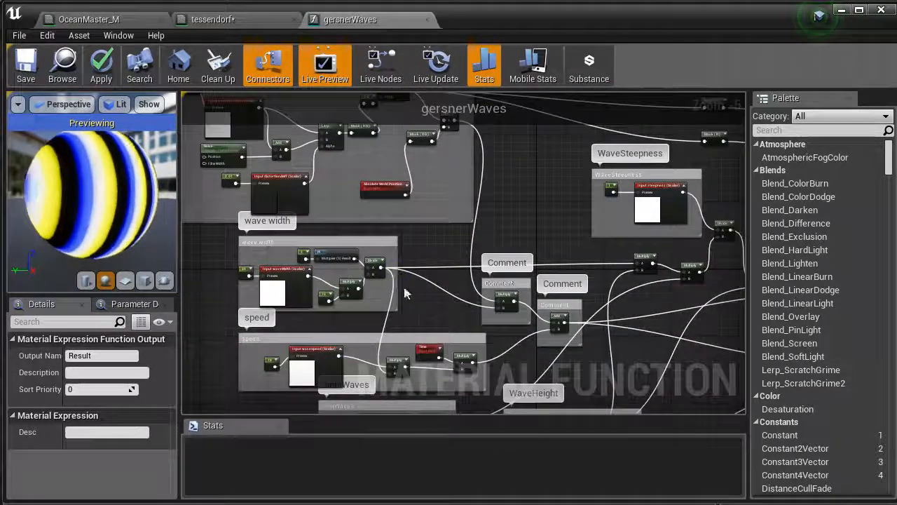
scroll(419, 295, up, 2)
scroll(419, 300, up, 1)
right_drag(445, 306, 367, 278)
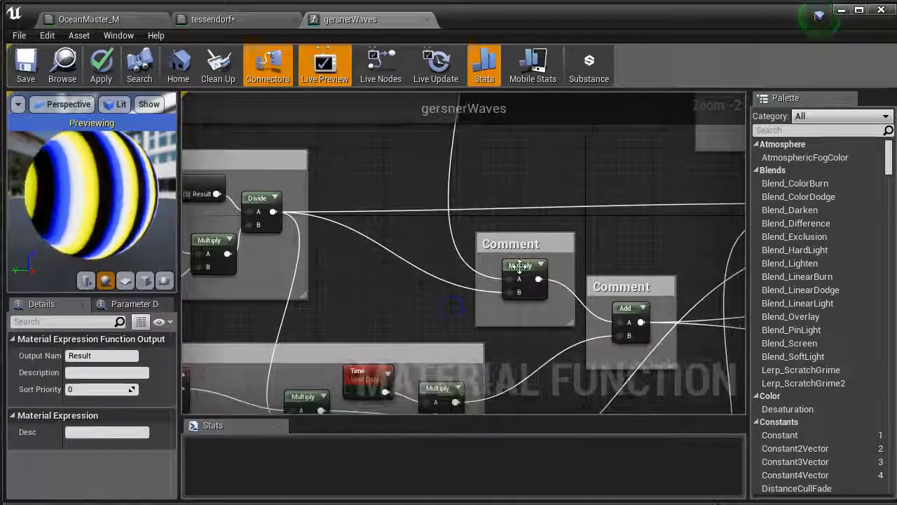
right_drag(413, 314, 474, 231)
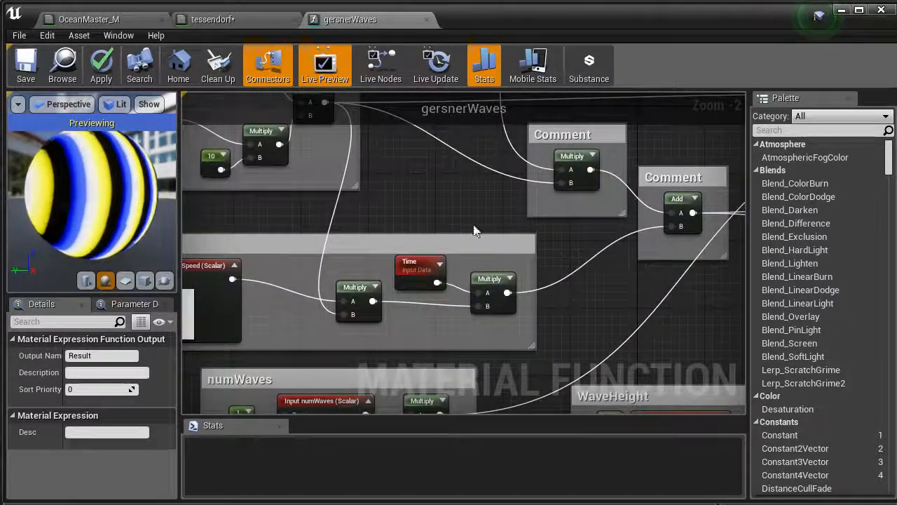
right_drag(405, 225, 469, 245)
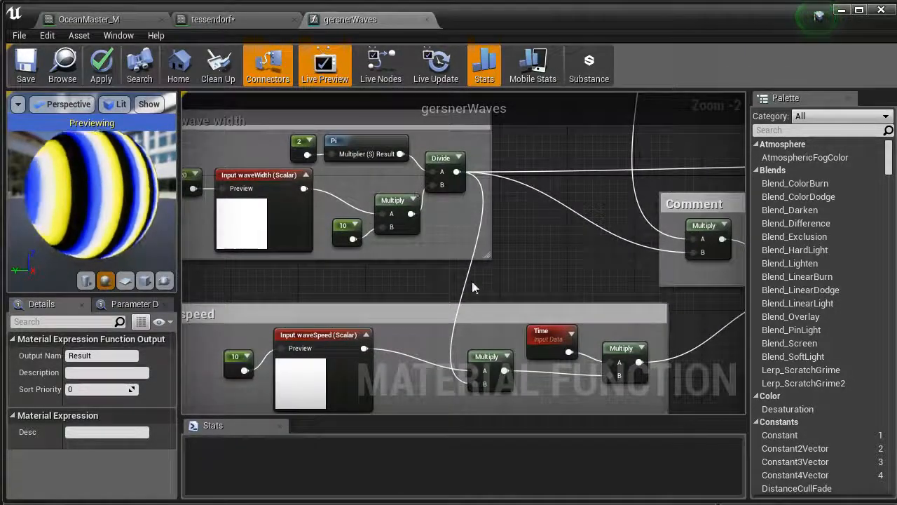
right_drag(472, 281, 465, 230)
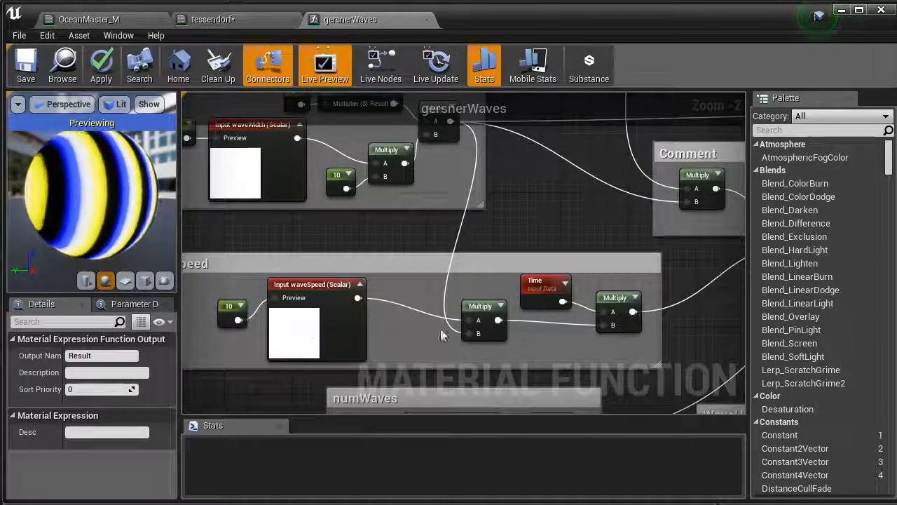
right_drag(564, 326, 520, 301)
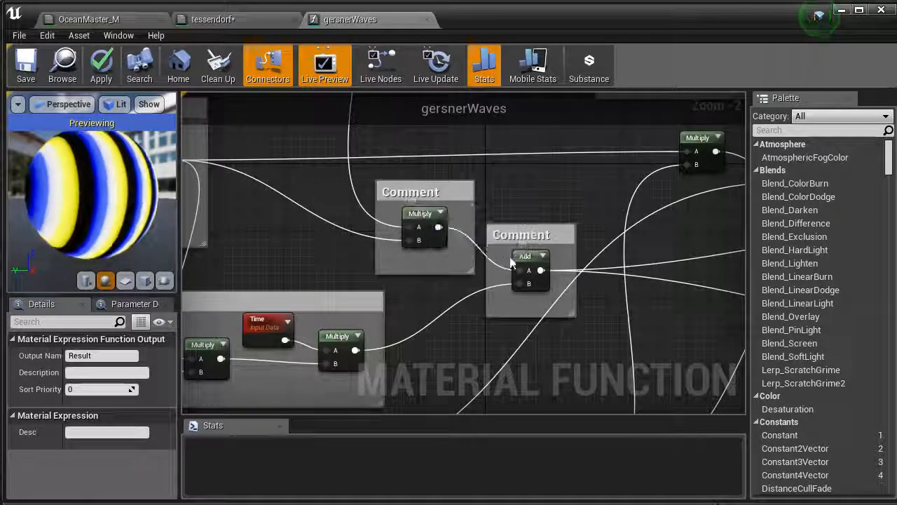
- Inspect the numWaves group, where the numWaves input is multiplied by the Pi node's result
scroll(437, 344, down, 2)
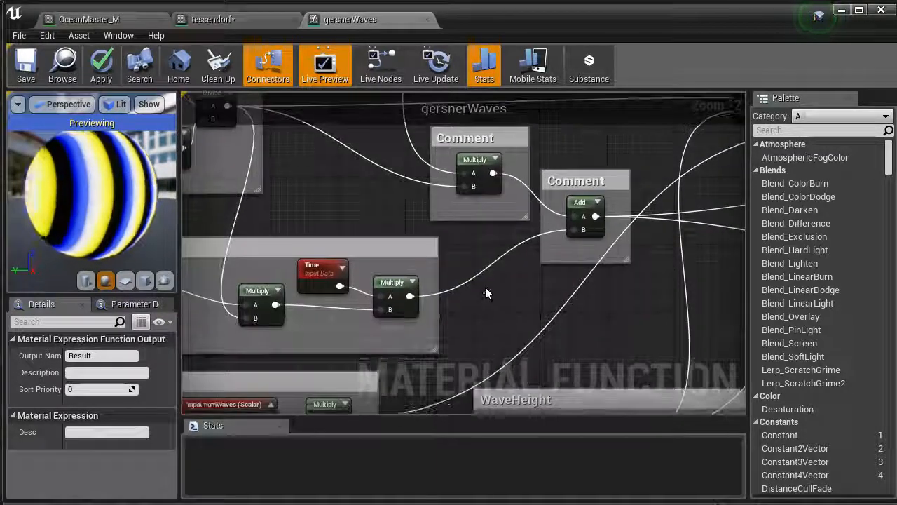
right_drag(469, 334, 555, 318)
scroll(550, 262, up, 2)
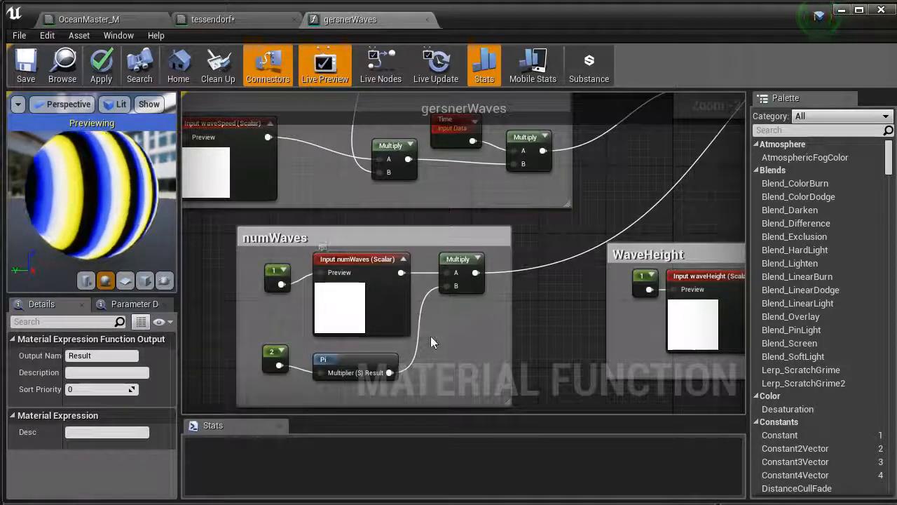
- Follow the numWaves result to the chained Multiply nodes that feed the Divide node
right_drag(470, 336, 470, 302)
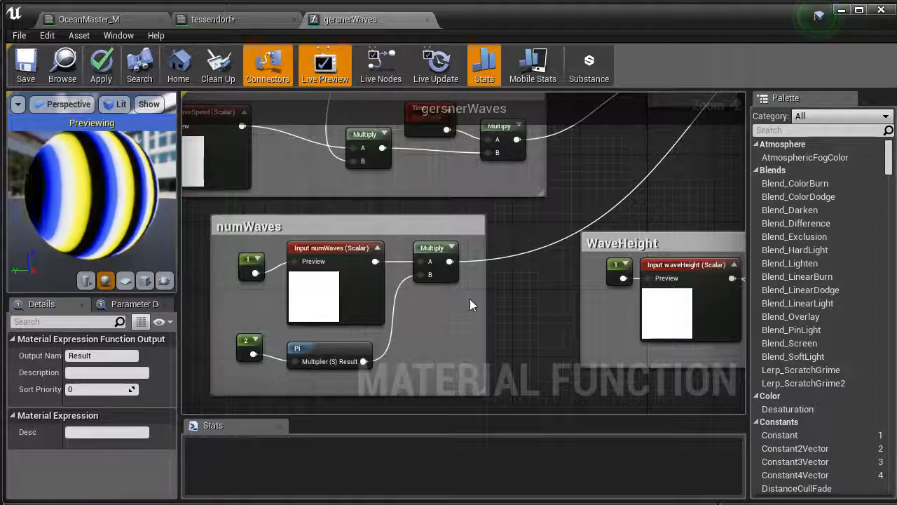
right_drag(548, 282, 535, 295)
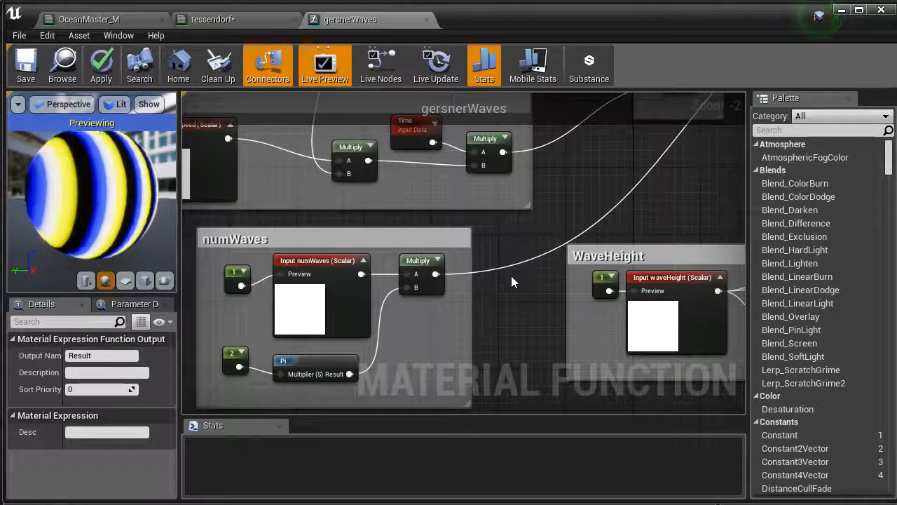
right_drag(511, 281, 411, 371)
right_drag(594, 276, 684, 201)
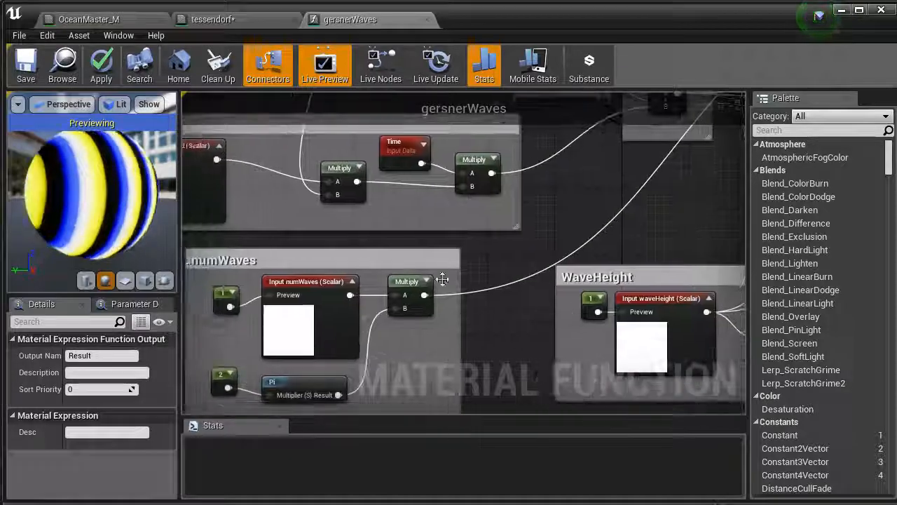
right_drag(442, 280, 329, 401)
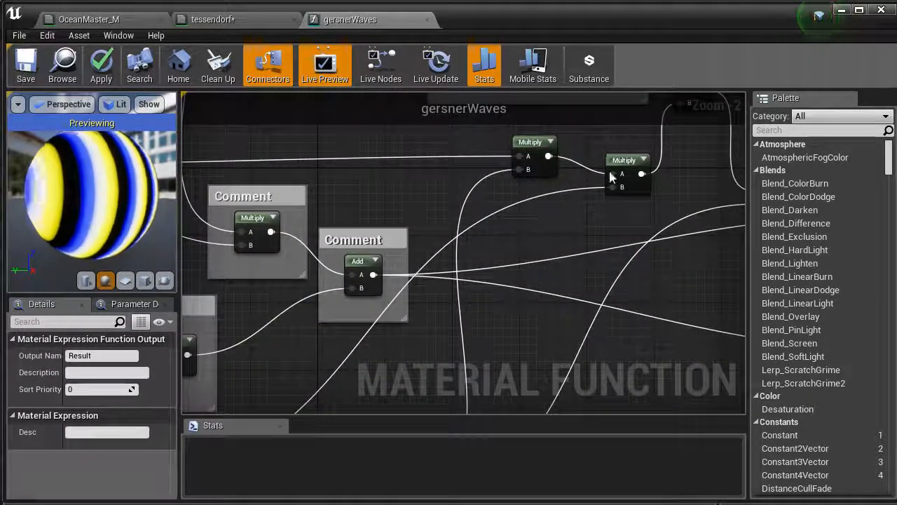
right_drag(186, 214, 715, 272)
right_drag(733, 221, 342, 232)
right_drag(655, 215, 495, 201)
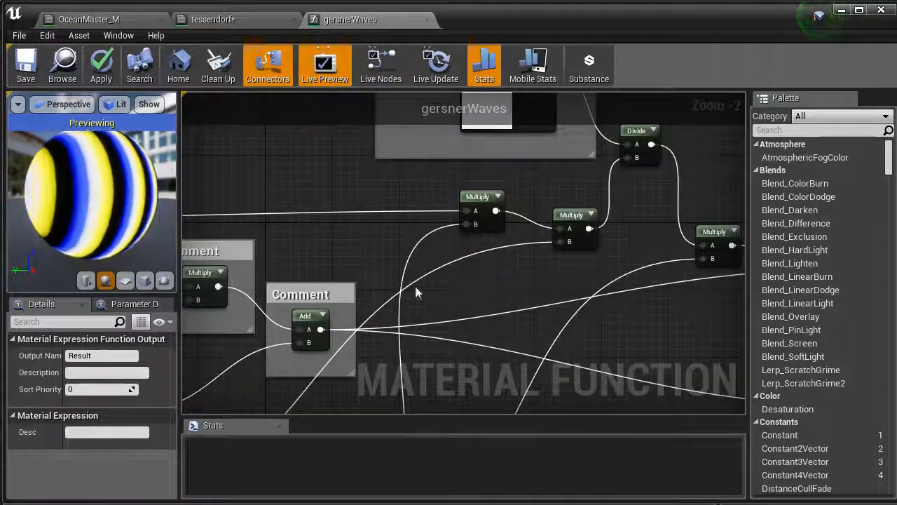
- Examine the WaveHeight group and trace its Multiply(,2) output into the Multiply node of the Zcomponents group
right_drag(426, 363, 445, 140)
right_drag(324, 216, 326, 214)
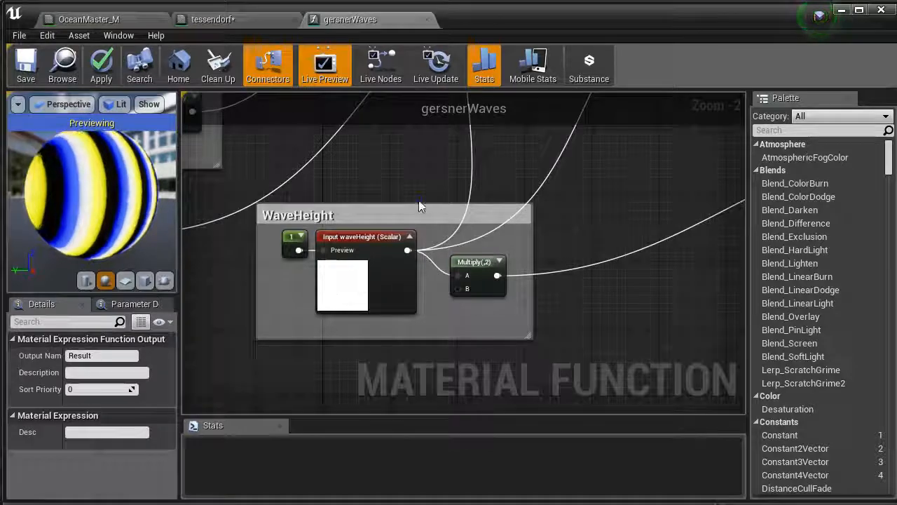
right_drag(419, 211, 323, 223)
right_drag(408, 348, 430, 357)
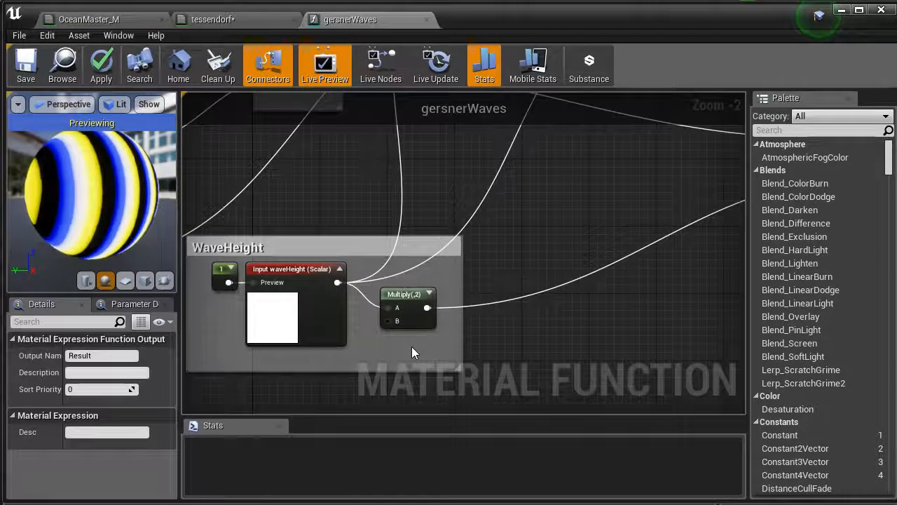
right_drag(487, 236, 216, 320)
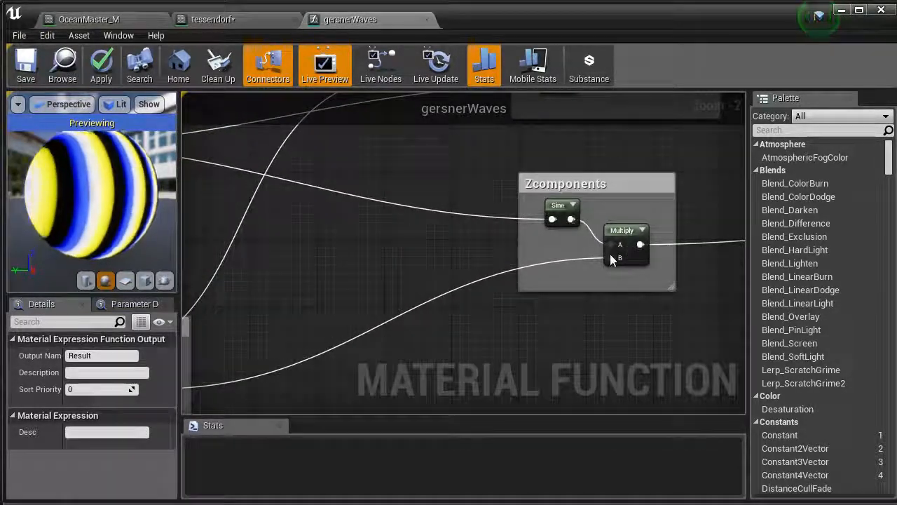
right_drag(445, 310, 464, 320)
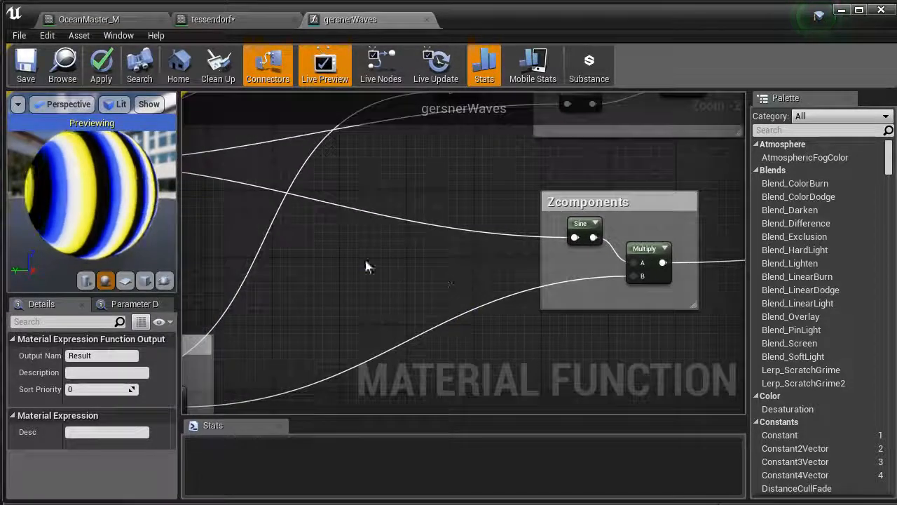
- Inspect the WaveSteepness group, following the steepness input and the chained Multiply nodes through Divide towards XYComponents
right_drag(367, 263, 707, 242)
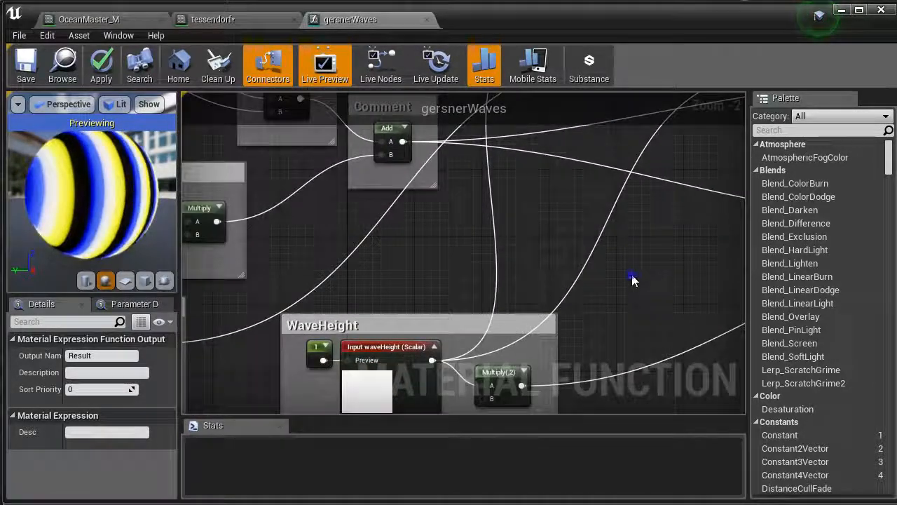
right_drag(632, 281, 435, 372)
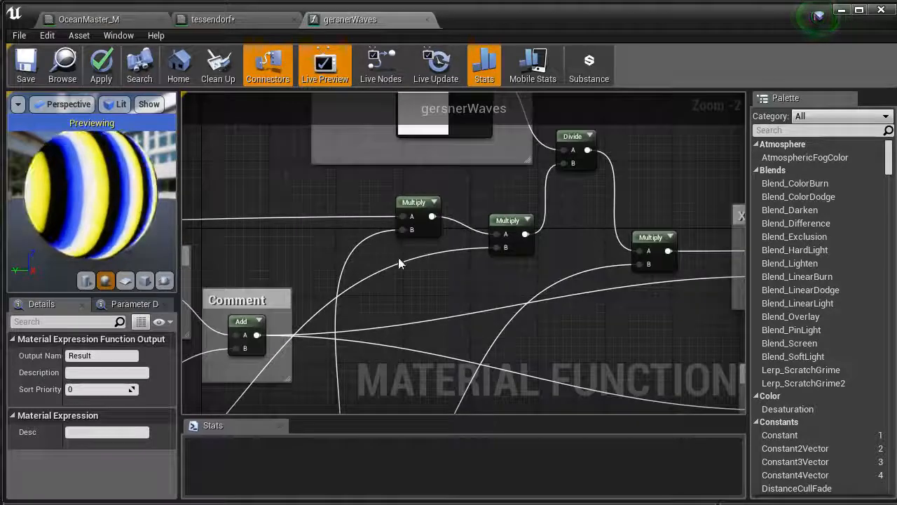
right_drag(580, 284, 485, 388)
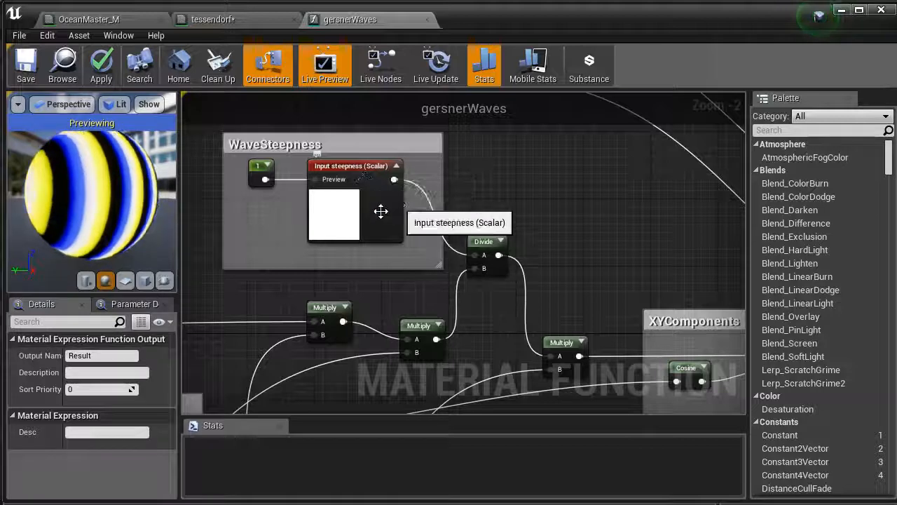
right_drag(441, 290, 351, 209)
right_drag(383, 244, 332, 209)
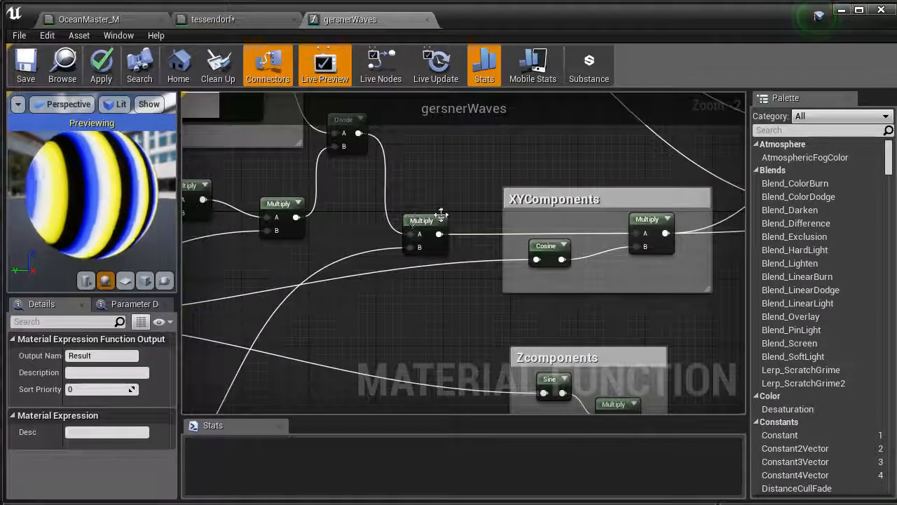
- Trace the waveHeight input from its group to the Multiply node that follows the steepness Divide
right_drag(380, 336, 492, 172)
mouse_move(404, 288)
right_down()
mouse_move(490, 237)
mouse_move(603, 206)
right_up()
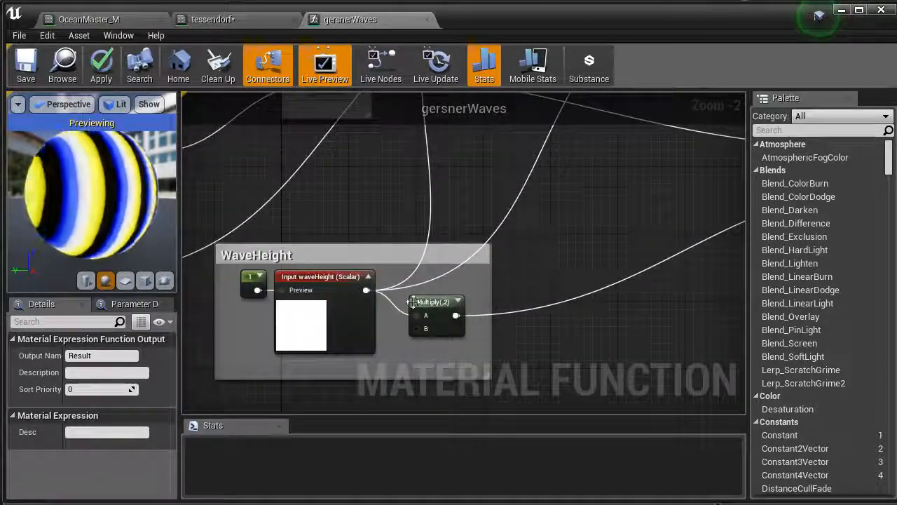
right_drag(548, 204, 360, 375)
right_drag(505, 254, 345, 323)
right_drag(626, 299, 689, 296)
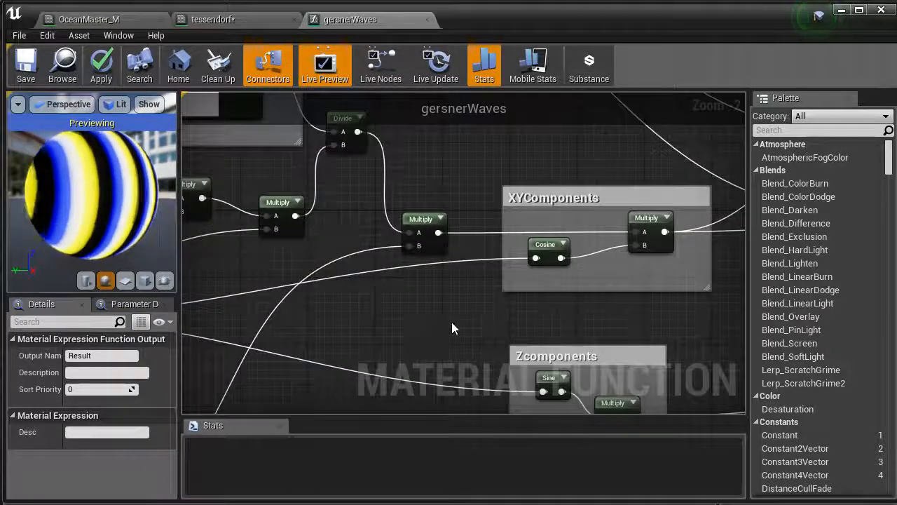
- Examine the XYComponents group, tracing what feeds its Cosine and Multiply nodes
right_drag(451, 328, 358, 354)
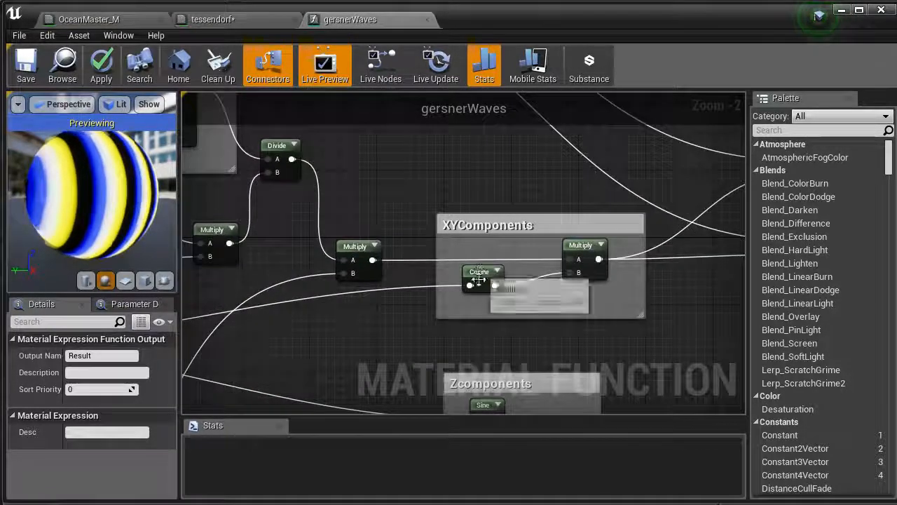
right_drag(407, 315, 399, 365)
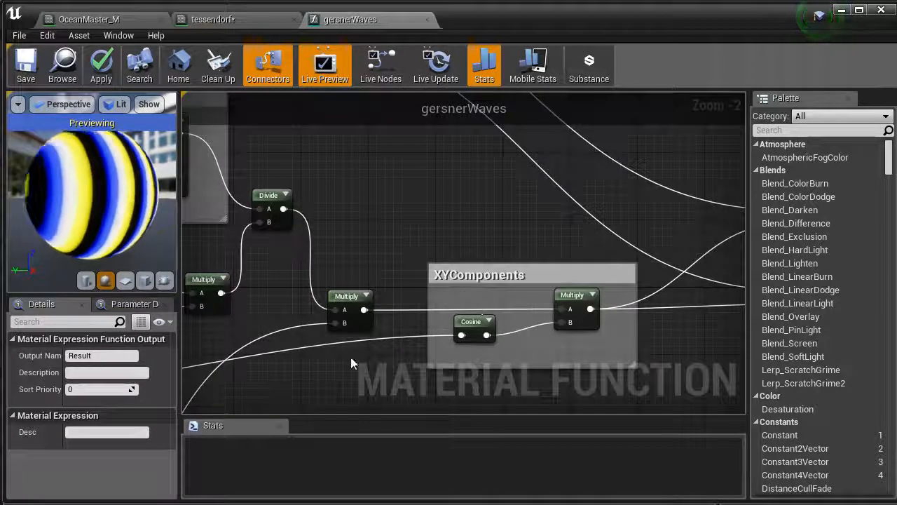
right_drag(351, 358, 646, 235)
right_drag(385, 311, 310, 336)
right_drag(517, 301, 305, 342)
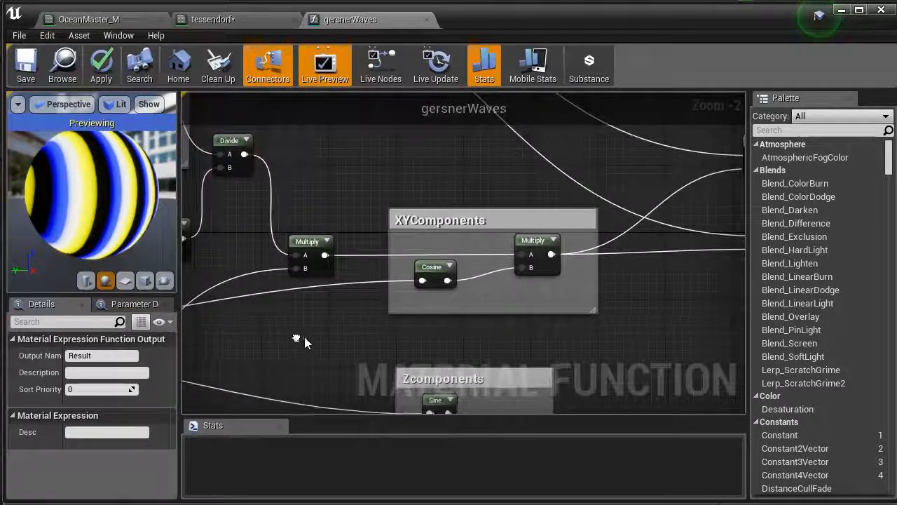
- Trace the two Multiply nodes after XYComponents back through Mask (G) and Mask (R) to the MakeFloat2 direction result
right_drag(569, 296, 386, 359)
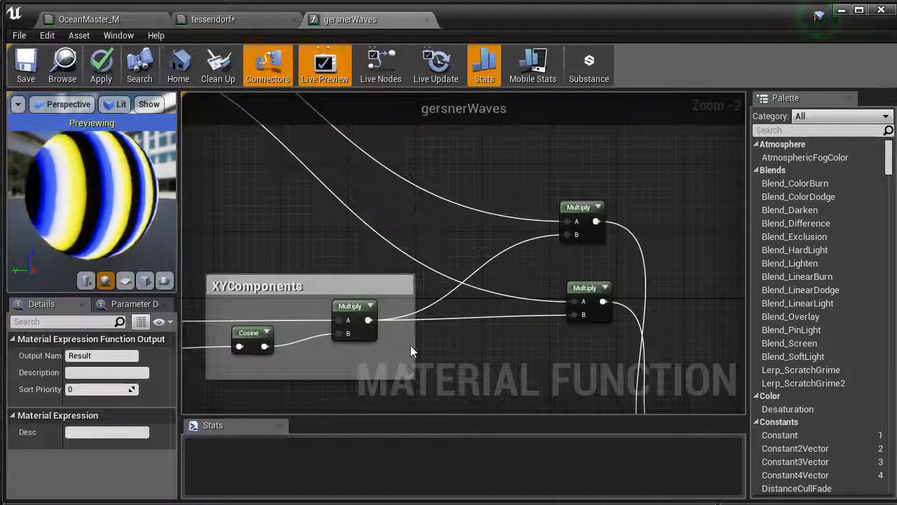
right_drag(544, 299, 607, 441)
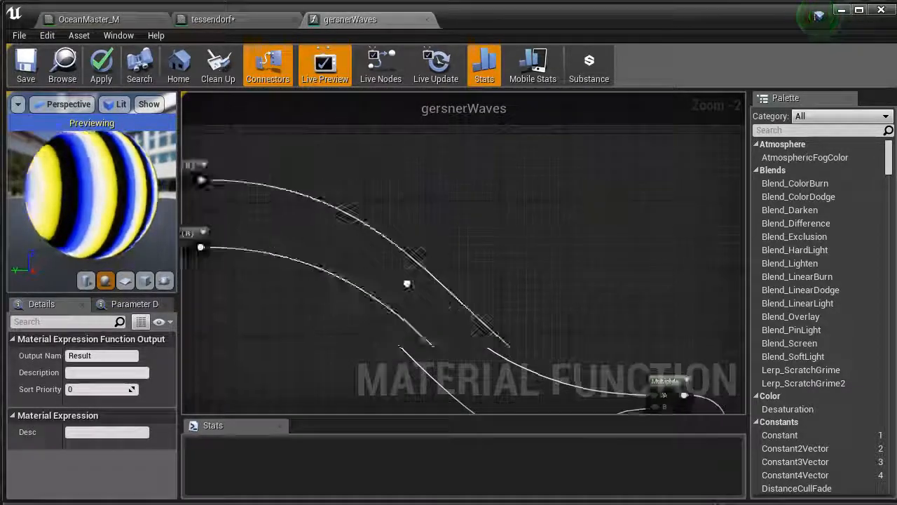
right_drag(213, 205, 488, 255)
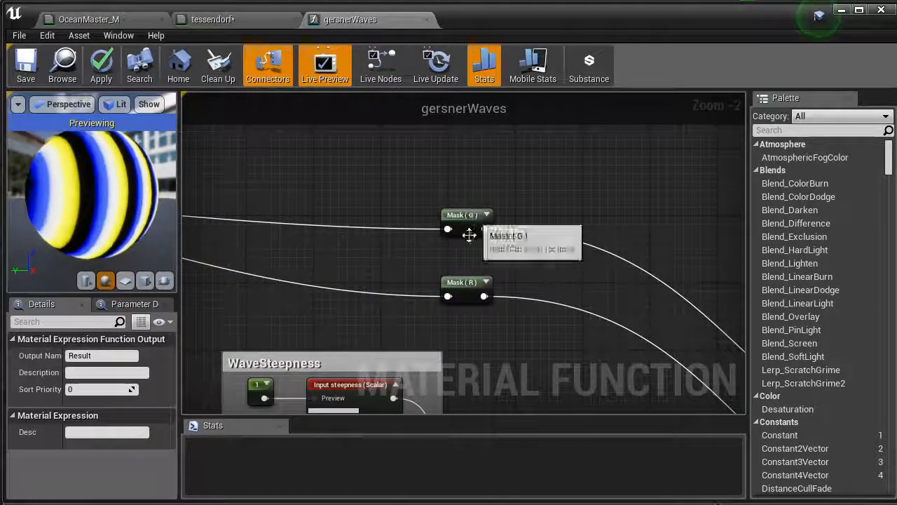
right_drag(351, 293, 530, 297)
right_drag(207, 281, 447, 304)
right_drag(358, 306, 488, 312)
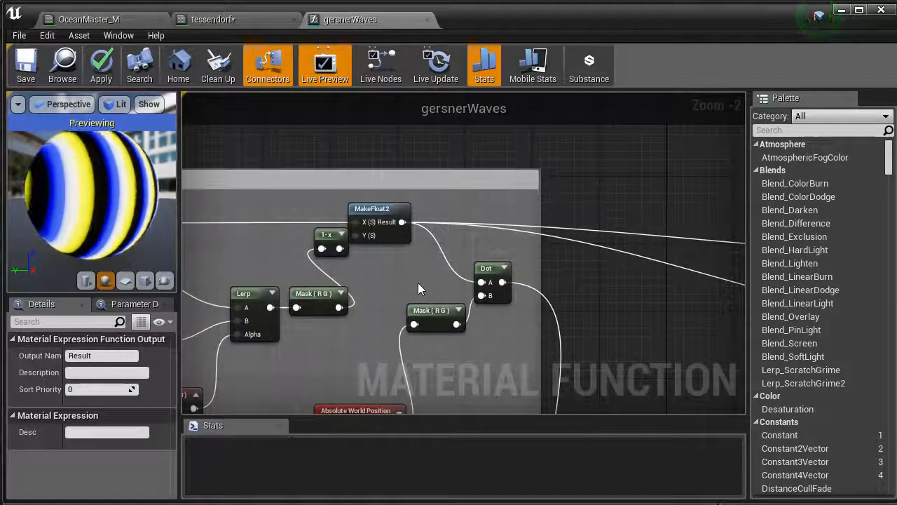
right_drag(629, 287, 362, 128)
right_drag(435, 230, 308, 76)
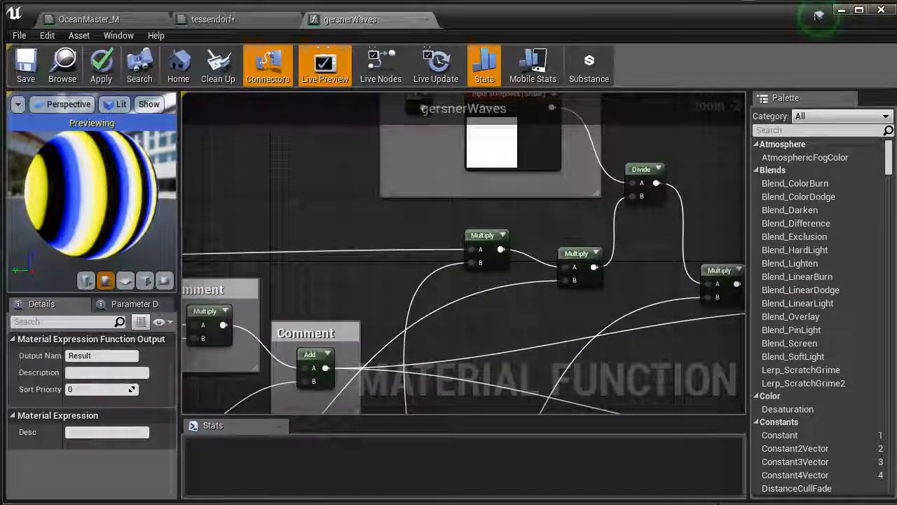
- Follow the XYComponents result through the two final Multiply nodes into MakeFloat3 and Output Result
right_drag(485, 350, 275, 306)
right_drag(471, 288, 245, 328)
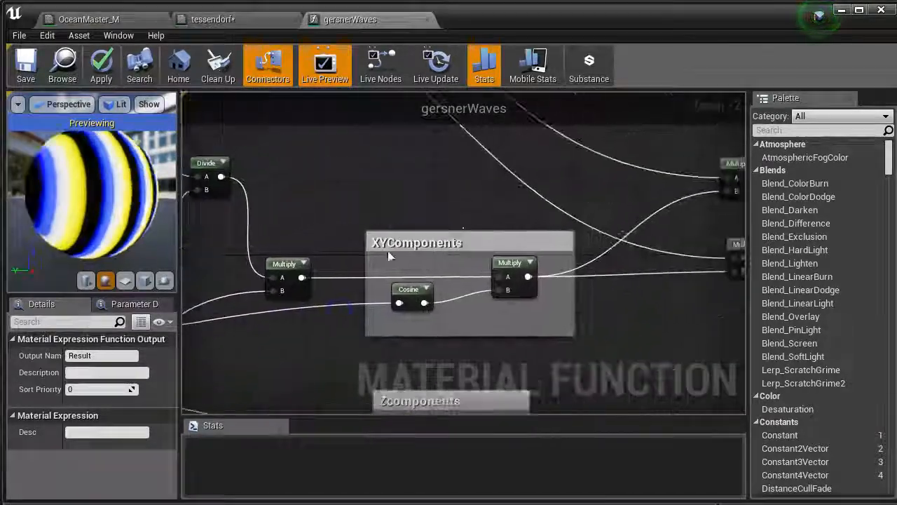
right_drag(540, 171, 328, 191)
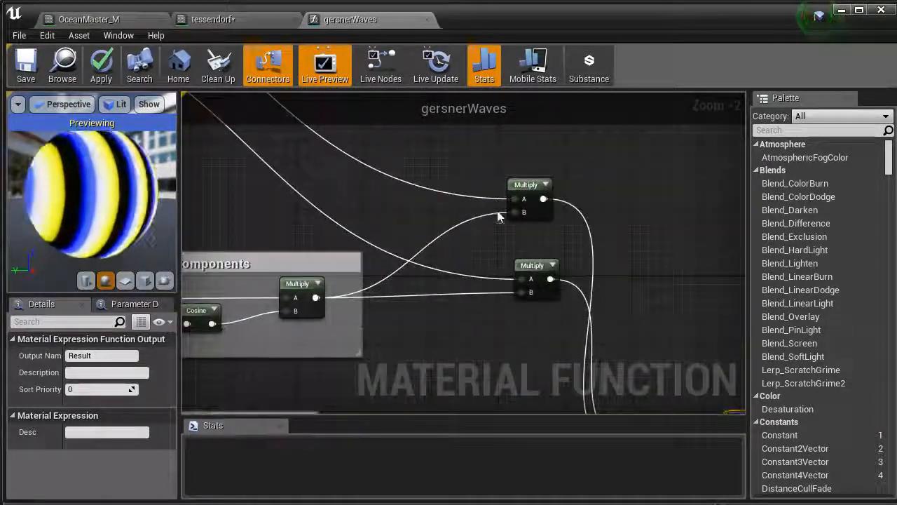
right_drag(476, 325, 595, 306)
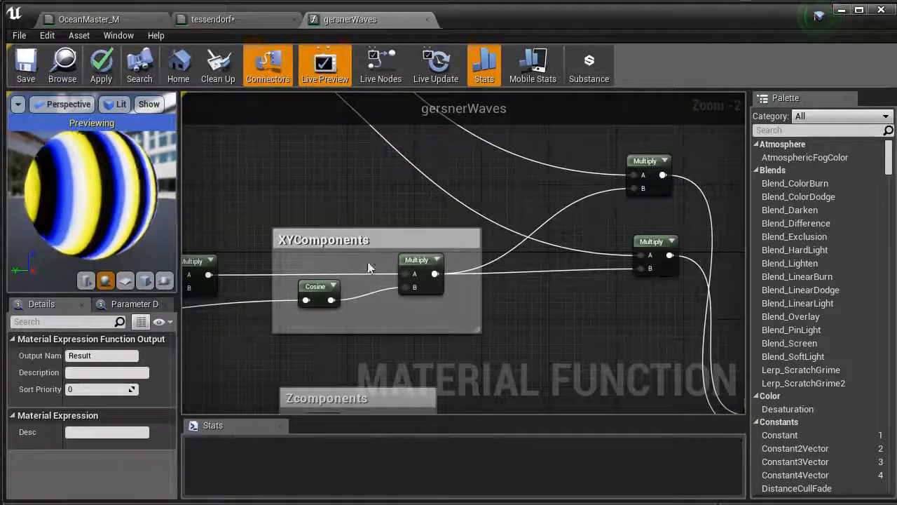
right_drag(649, 329, 444, 201)
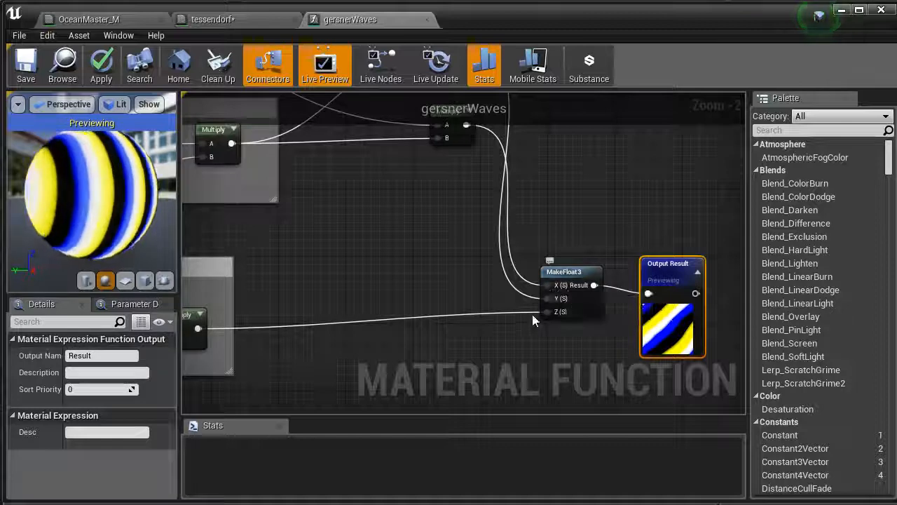
- Compare the Sine node in the Zcomponents group with the Cosine node in the XYComponents group
right_drag(210, 323, 439, 286)
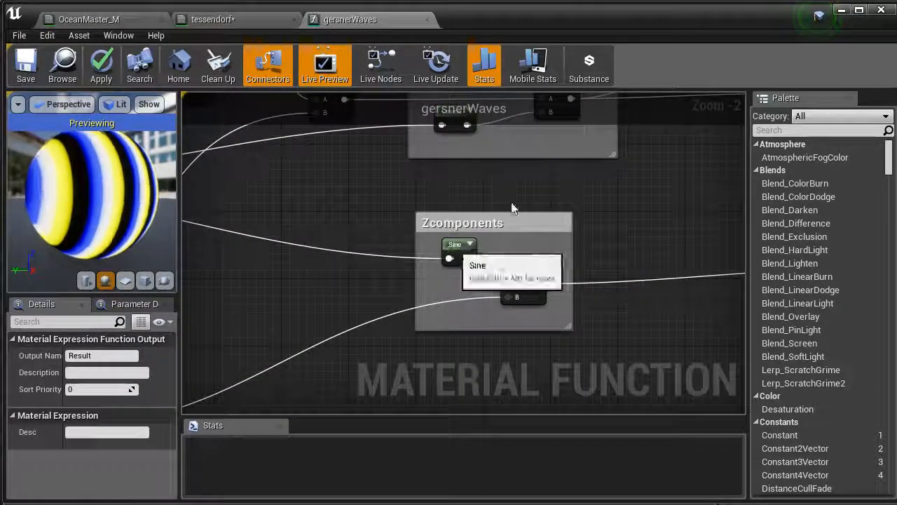
right_drag(513, 208, 521, 297)
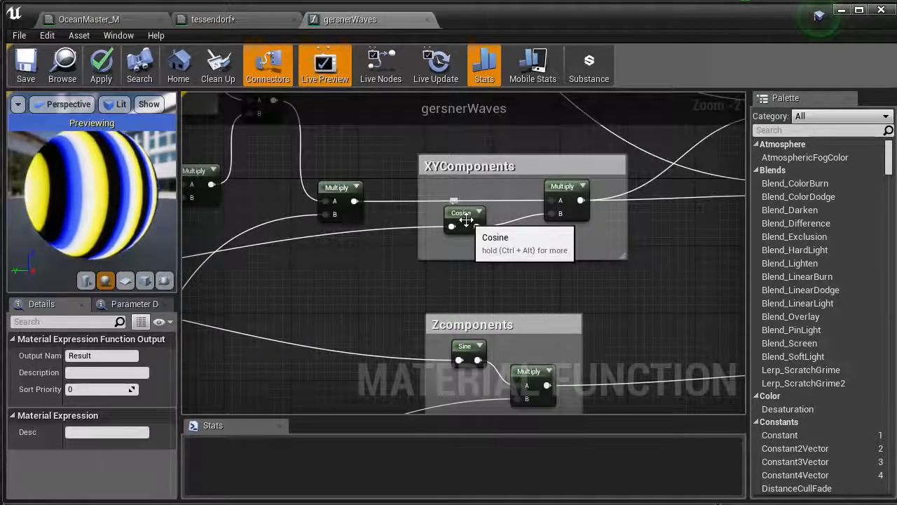
right_drag(490, 337, 496, 272)
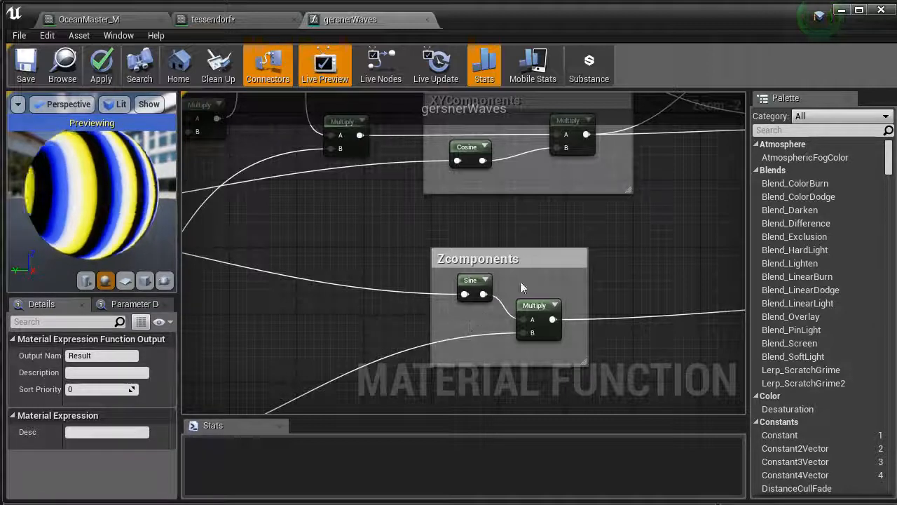
right_drag(520, 281, 480, 348)
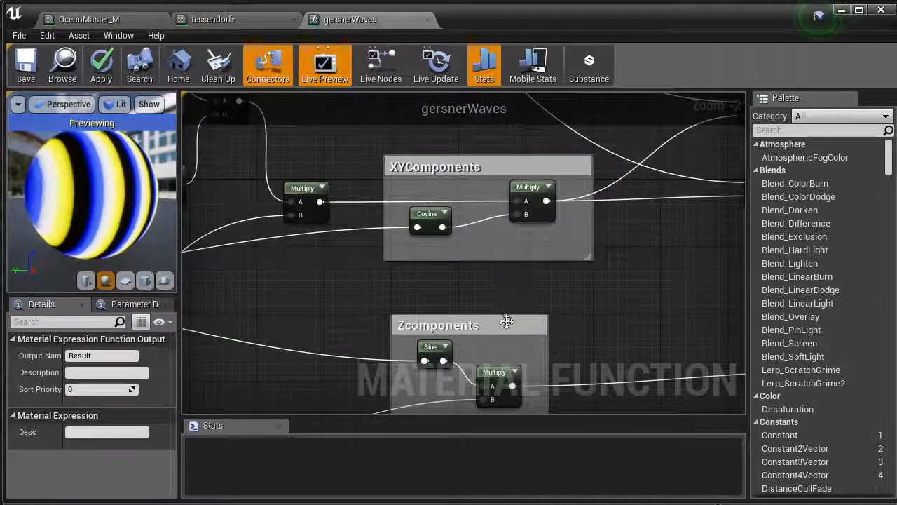
- Review the overall gersnerWaves graph, from the wave input groups through to Output Result
right_drag(506, 321, 549, 145)
scroll(603, 216, down, 4)
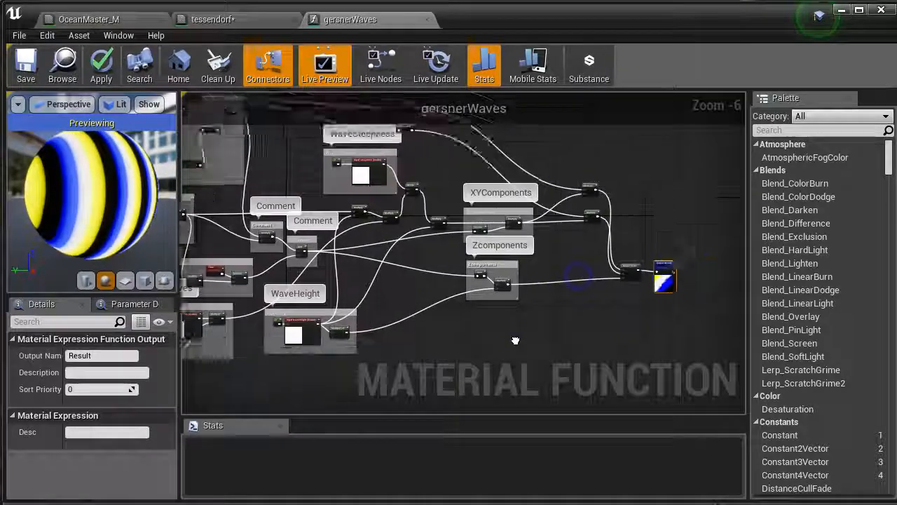
right_drag(516, 341, 630, 333)
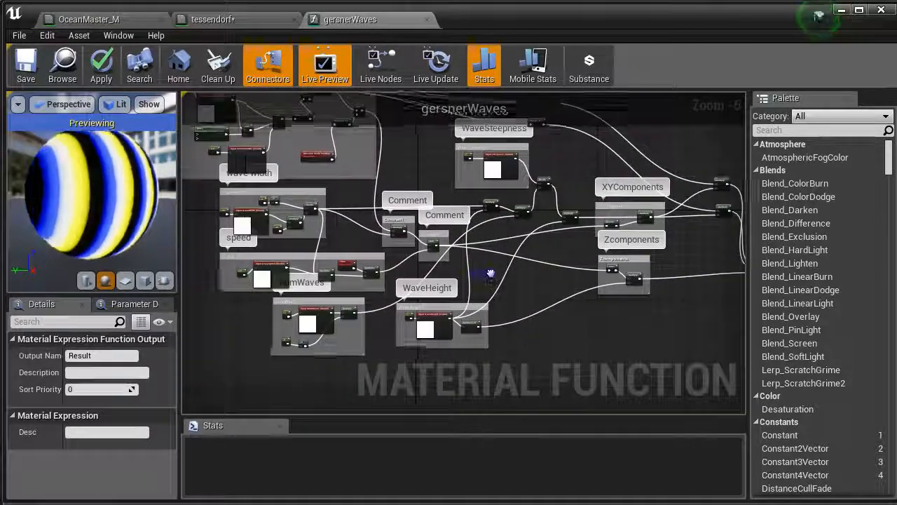
right_drag(491, 274, 397, 312)
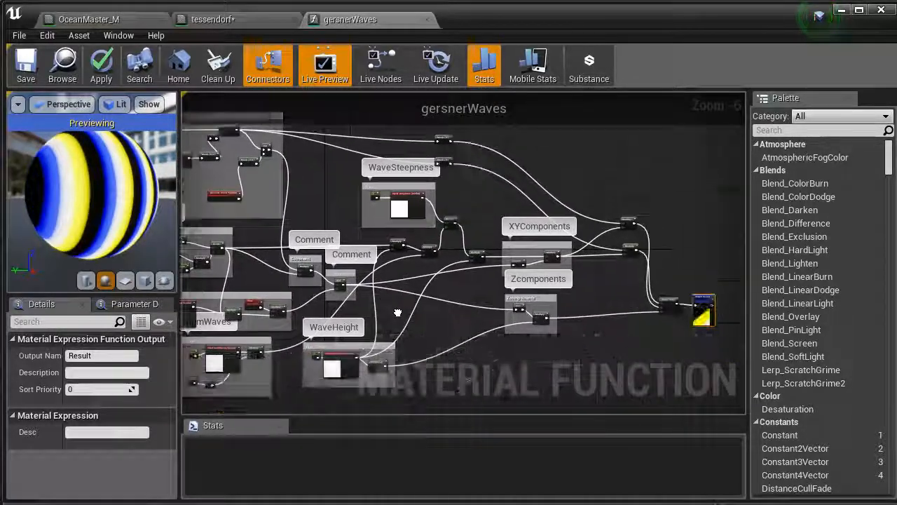
right_drag(476, 335, 579, 356)
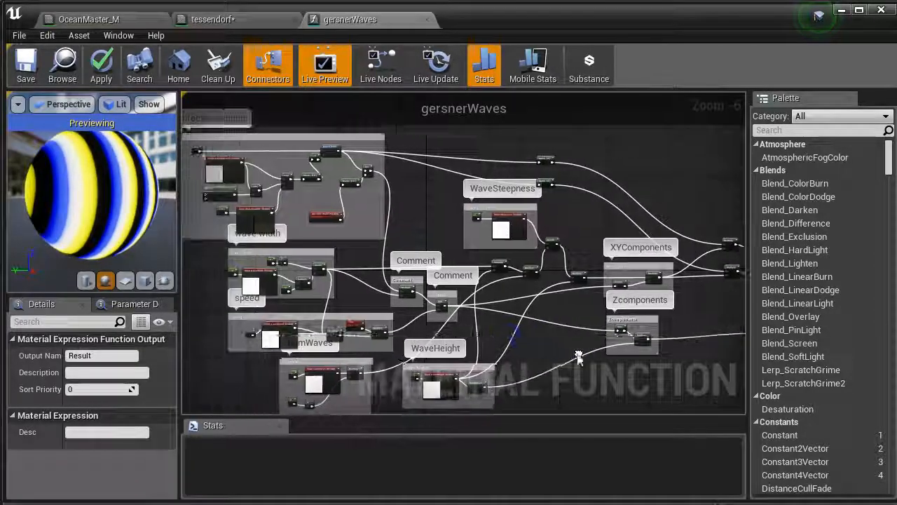
- Search the graph's node list for "fun" to look up the FunctionInput node, and close the list without adding anything
scroll(547, 326, up, 4)
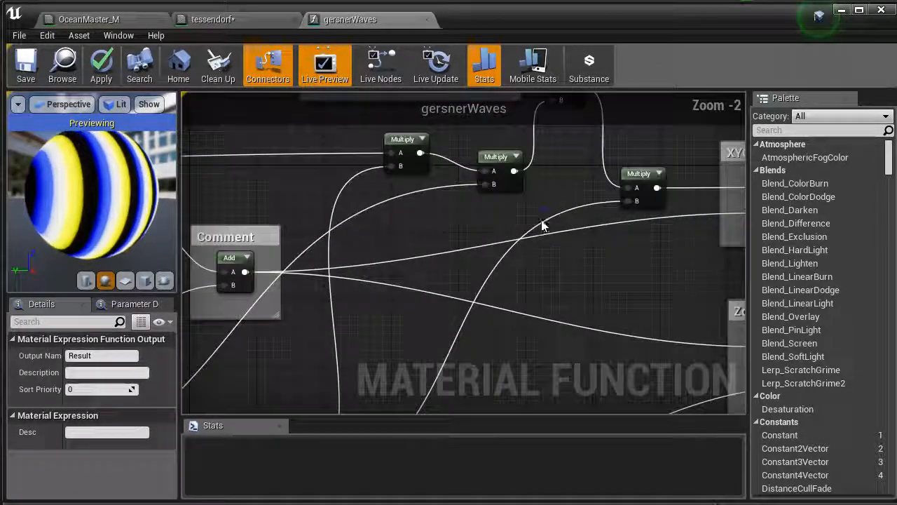
right_drag(560, 105, 561, 303)
right_drag(564, 249, 552, 337)
right_click(560, 269)
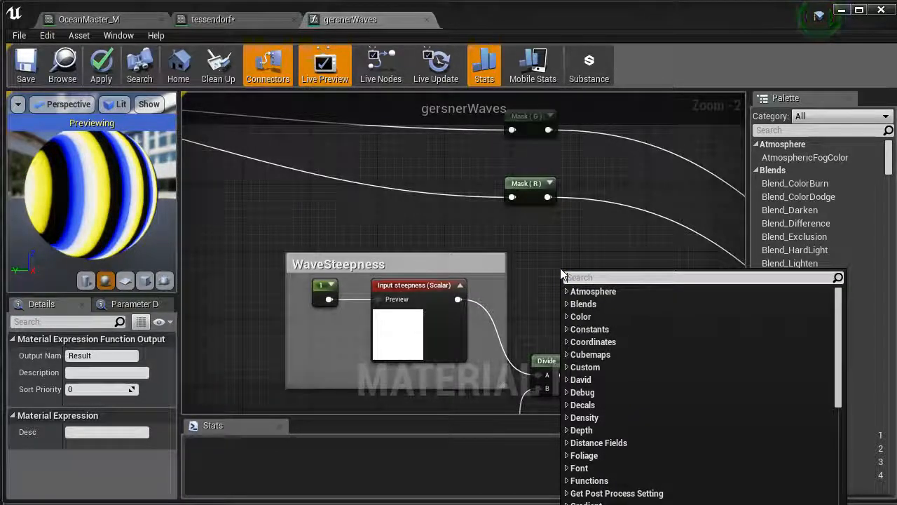
text(in)
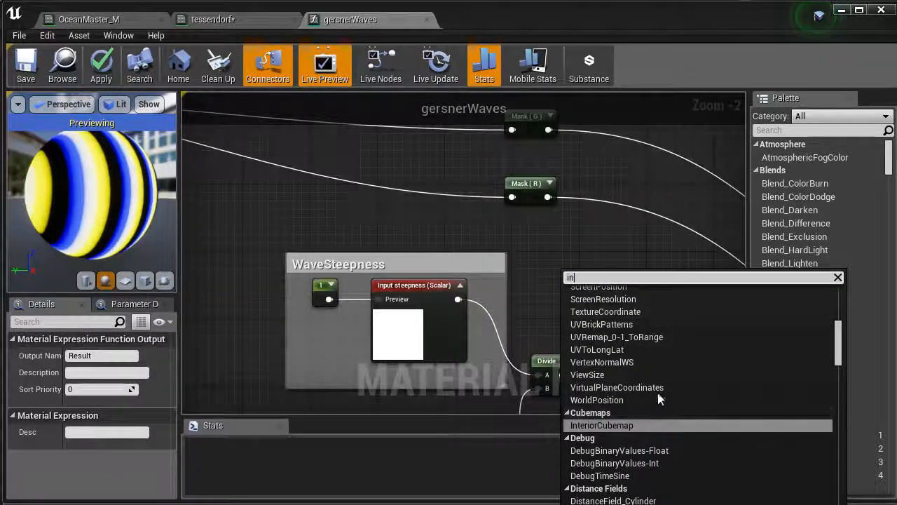
key(BackSpace)
key(BackSpace)
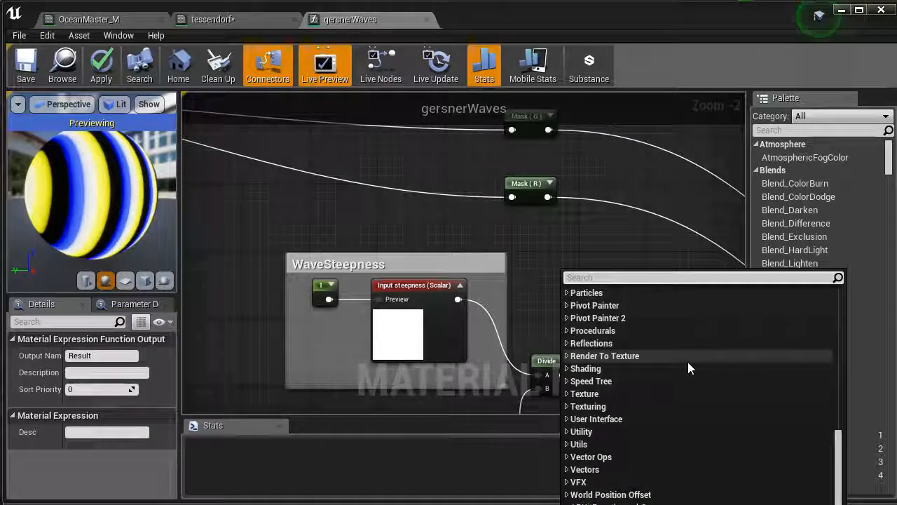
text(fun)
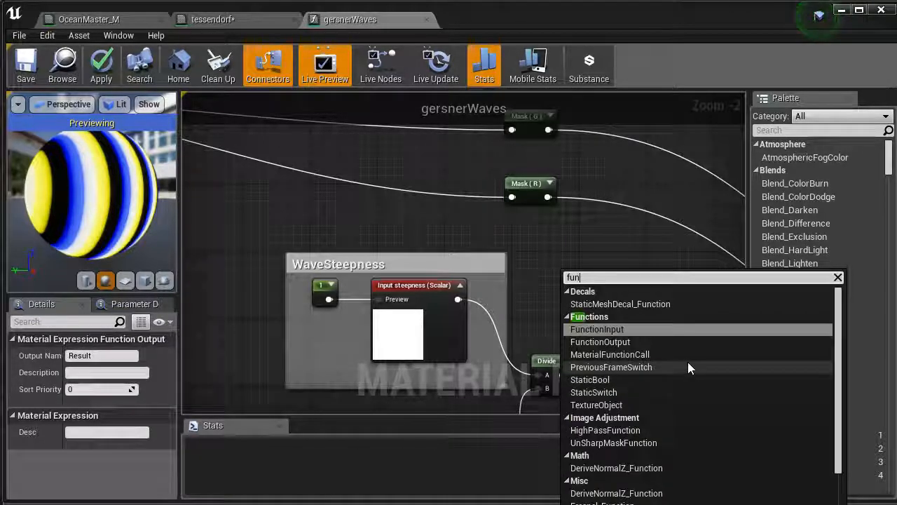
click(568, 240)
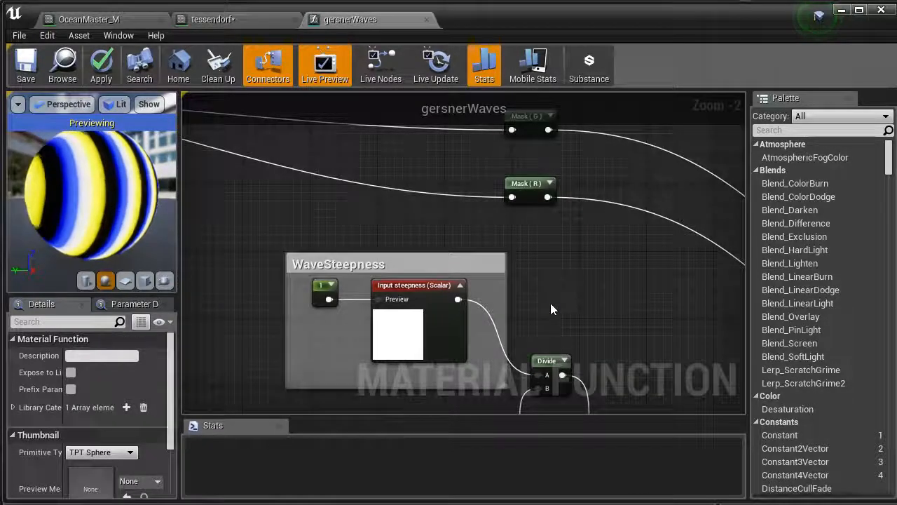
- Select the Input steepness node in the WaveSteepness group to inspect its function input settings
right_drag(551, 309, 596, 295)
click(467, 272)
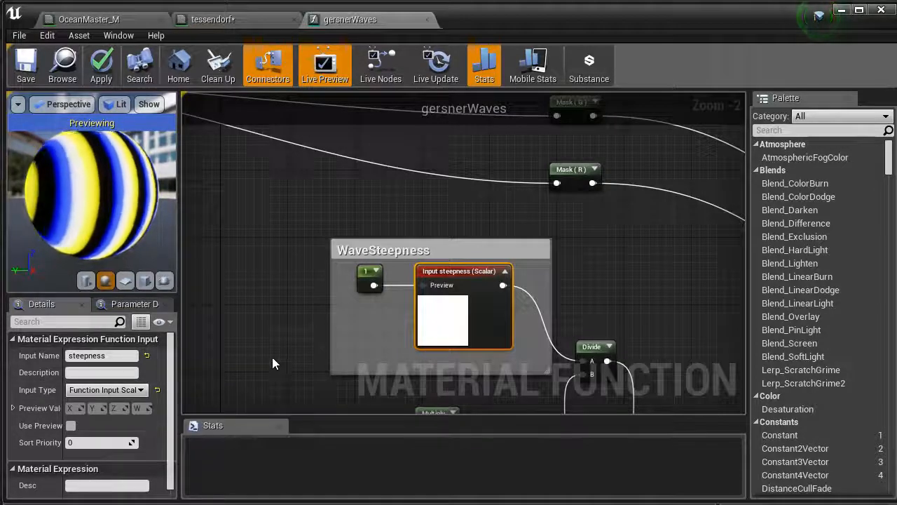
- Review the waveDirection group and move the material function window aside to view the ocean in the FirstPersonExampleMap level
right_drag(266, 291, 525, 338)
right_drag(361, 298, 566, 285)
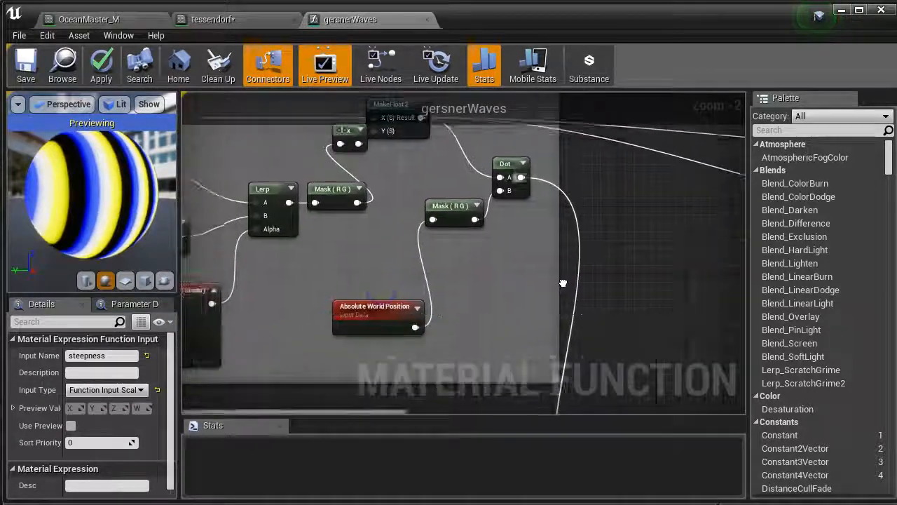
right_drag(387, 351, 406, 324)
scroll(425, 306, down, 6)
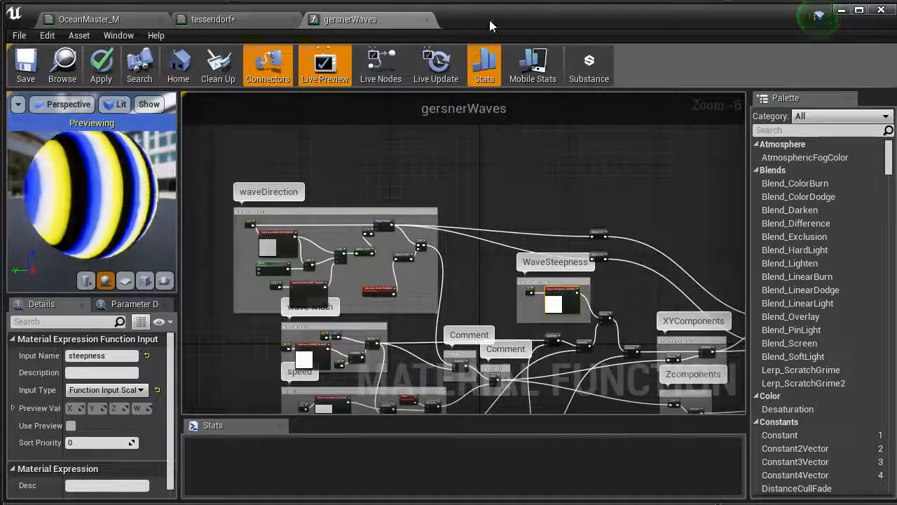
drag(490, 11, 896, 323)
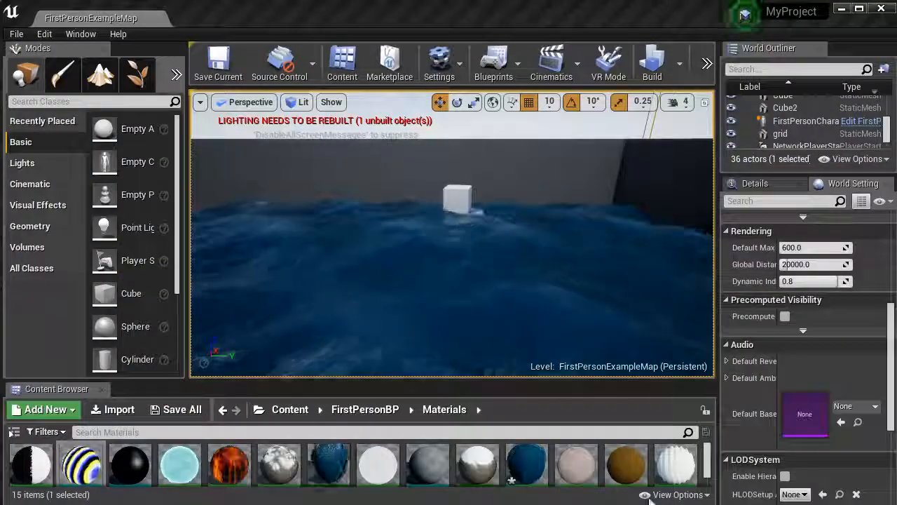